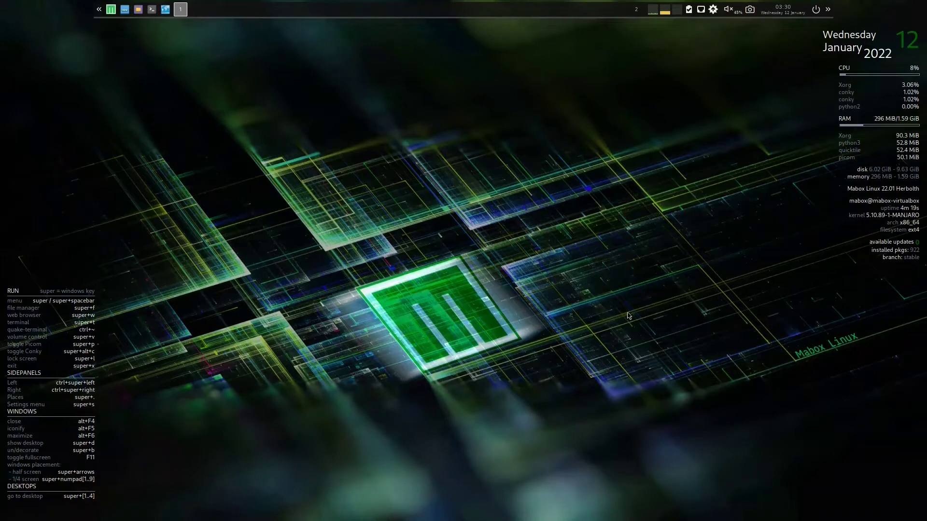
Launch the Wallpaper chooser by searching 'wal' in the desktop root menu
right_click(456, 205)
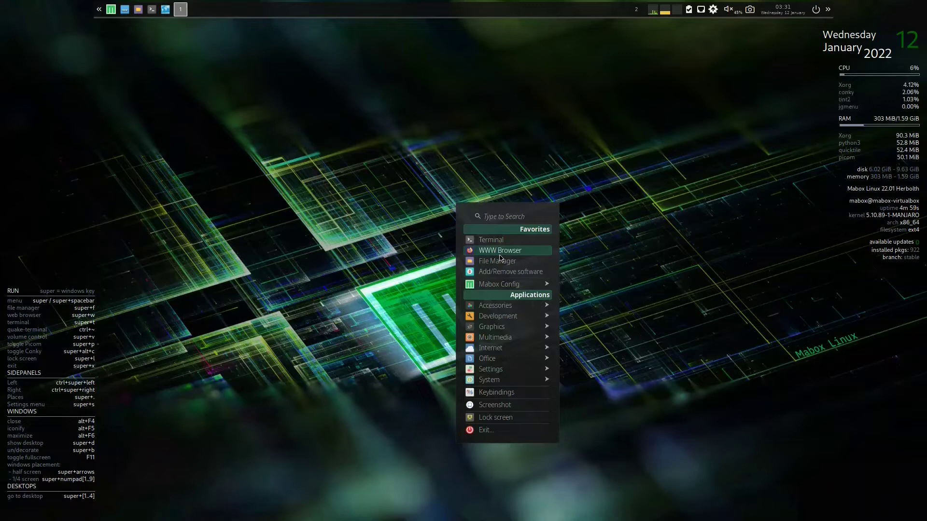
text(wall)
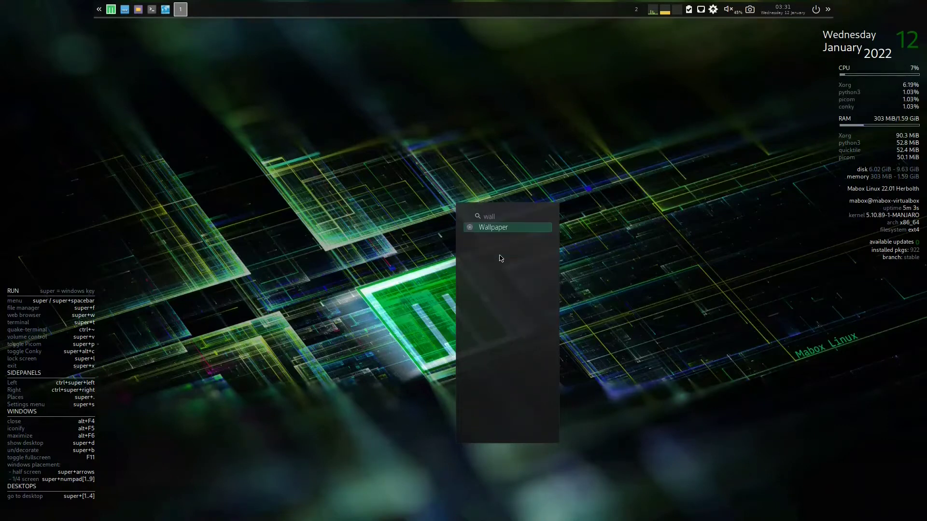
key(Return)
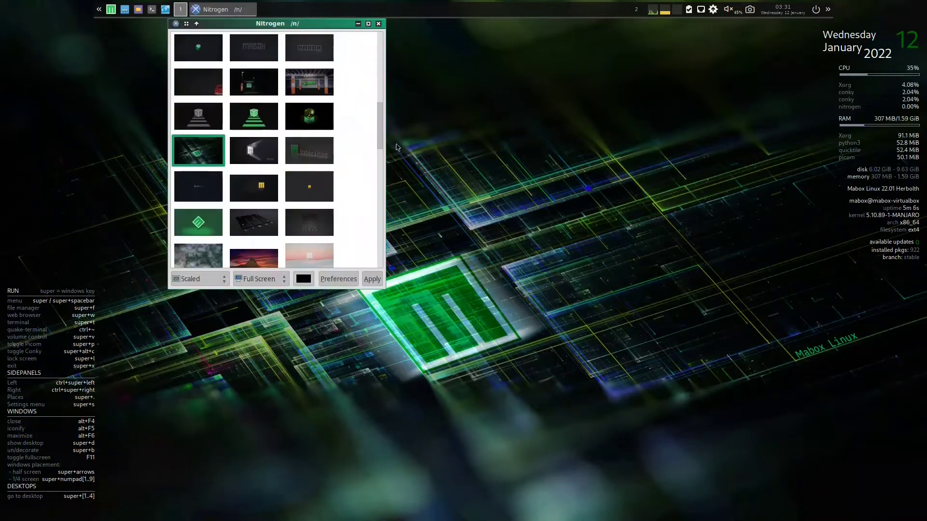
Move the Nitrogen window to mid-screen and browse the wallpaper thumbnails
drag(339, 26, 489, 134)
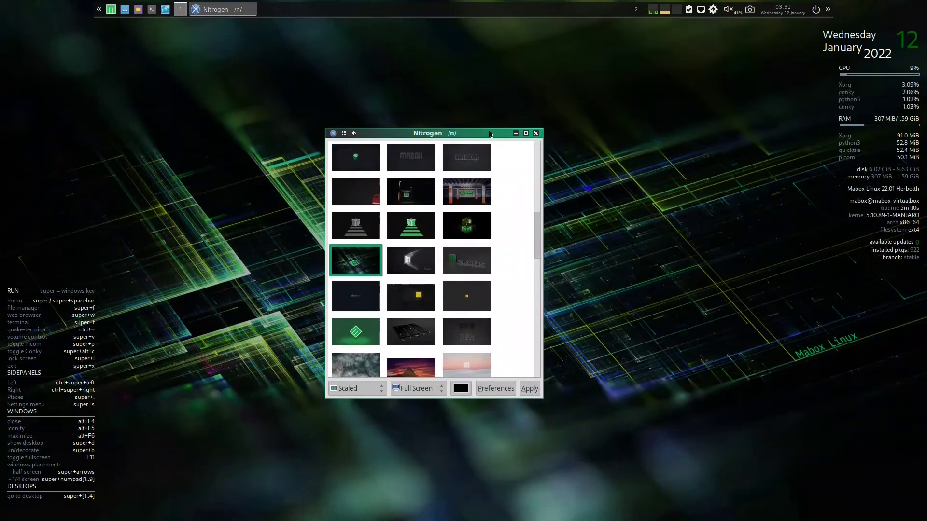
scroll(514, 244, down, 2)
scroll(514, 244, down, 10)
scroll(505, 248, down, 5)
scroll(505, 248, up, 12)
scroll(505, 248, up, 5)
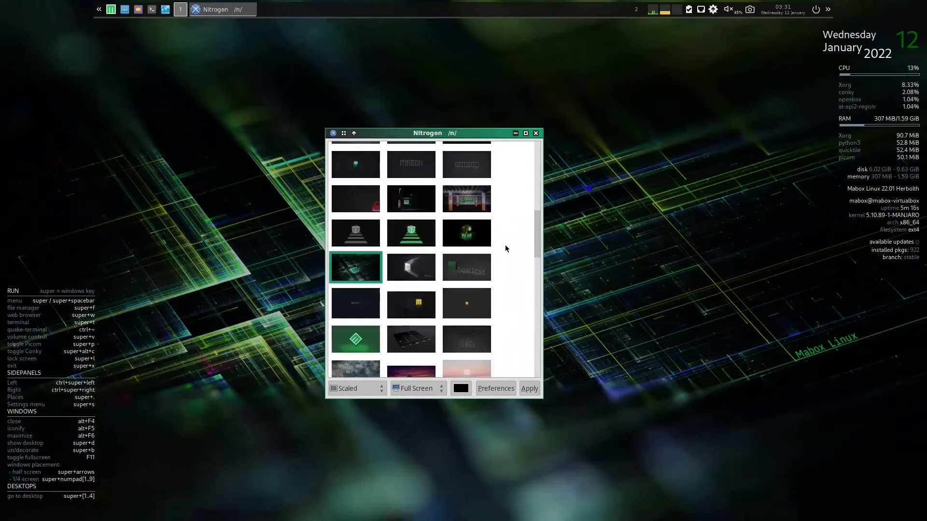
scroll(505, 248, down, 4)
scroll(504, 248, down, 3)
scroll(505, 248, down, 2)
scroll(505, 248, up, 6)
Apply the mountain sunset image as the wallpaper and close Nitrogen
click(411, 257)
click(533, 387)
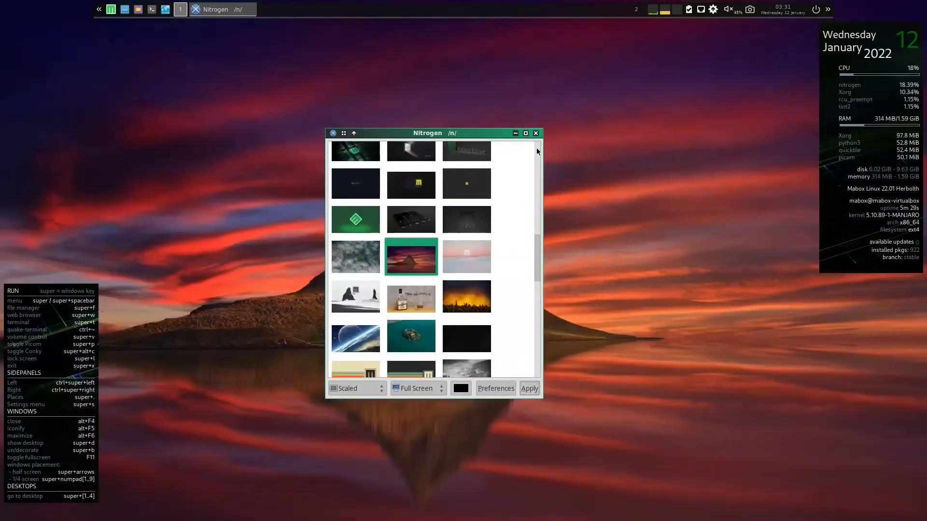
click(535, 133)
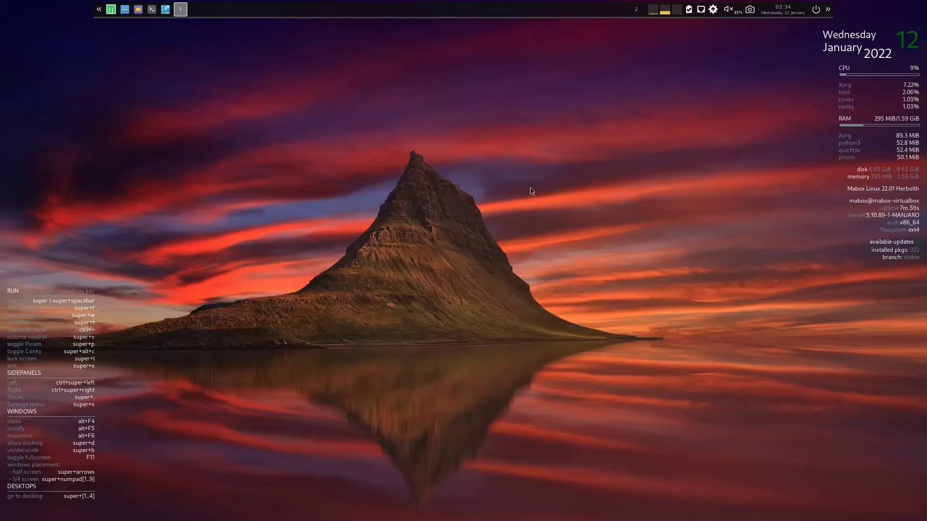
right_click(458, 174)
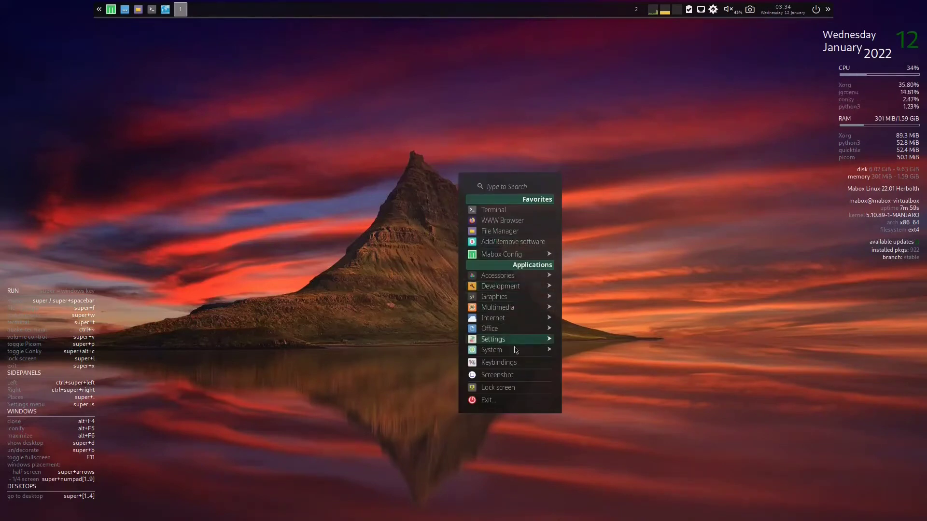
click(486, 116)
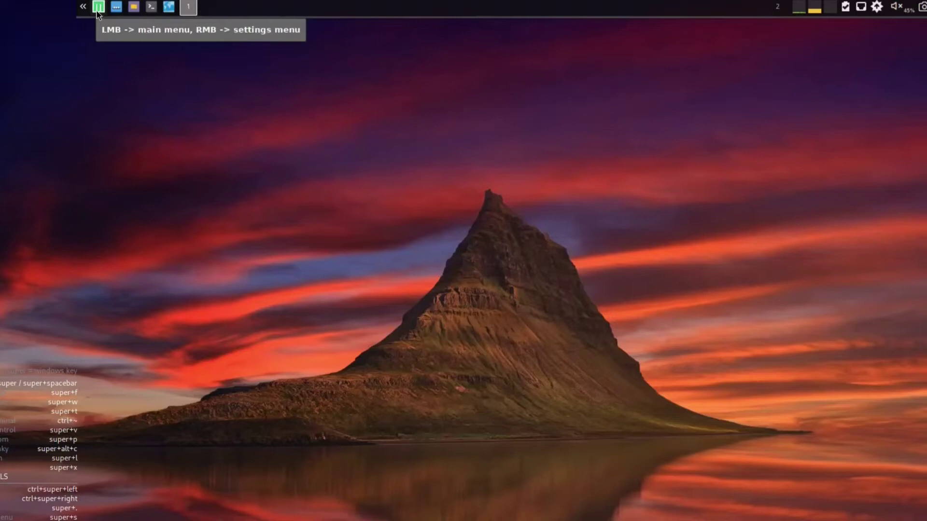
right_click(98, 13)
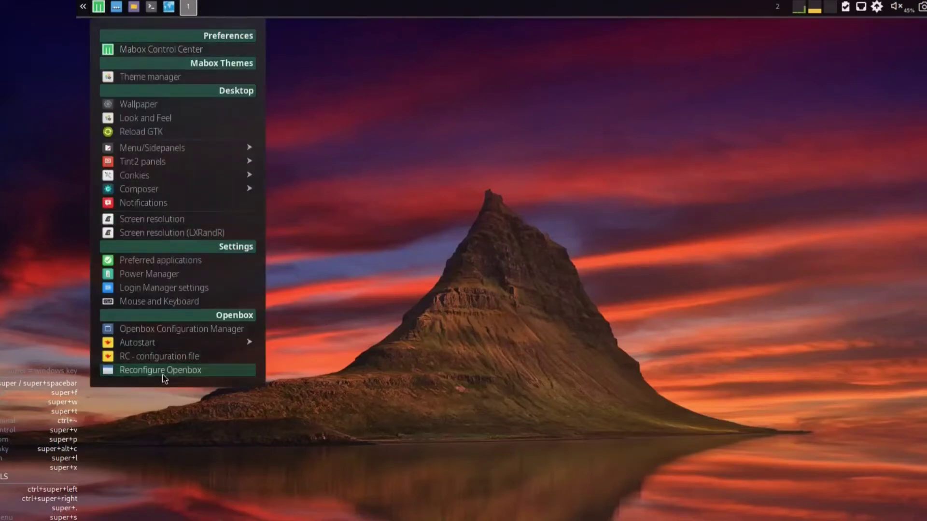
click(145, 36)
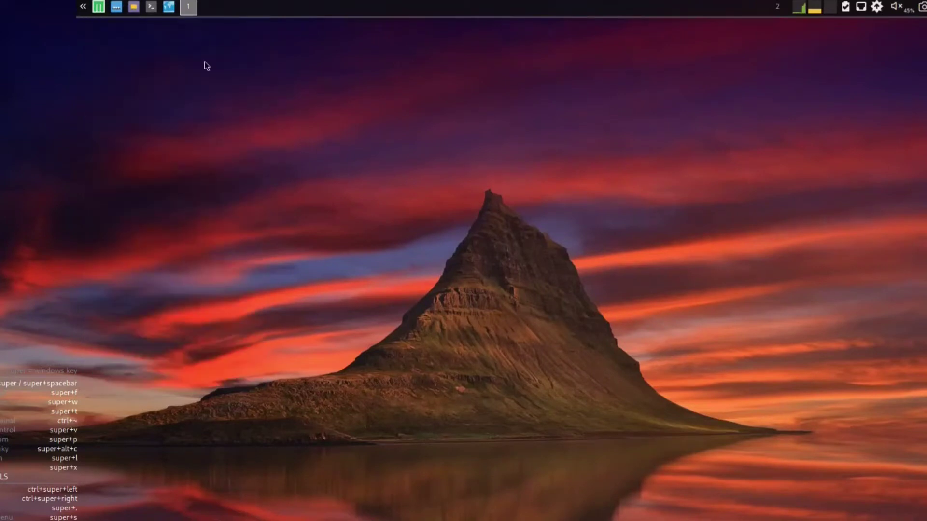
click(100, 11)
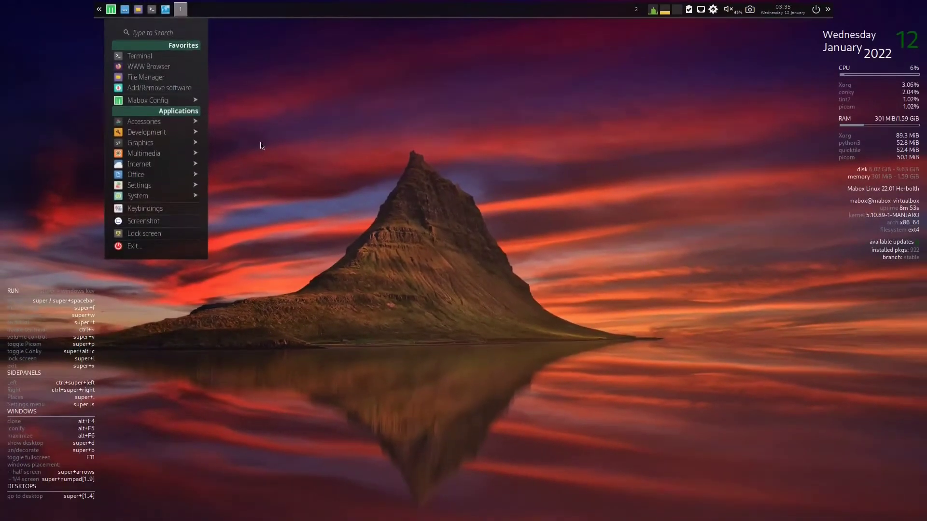
click(289, 181)
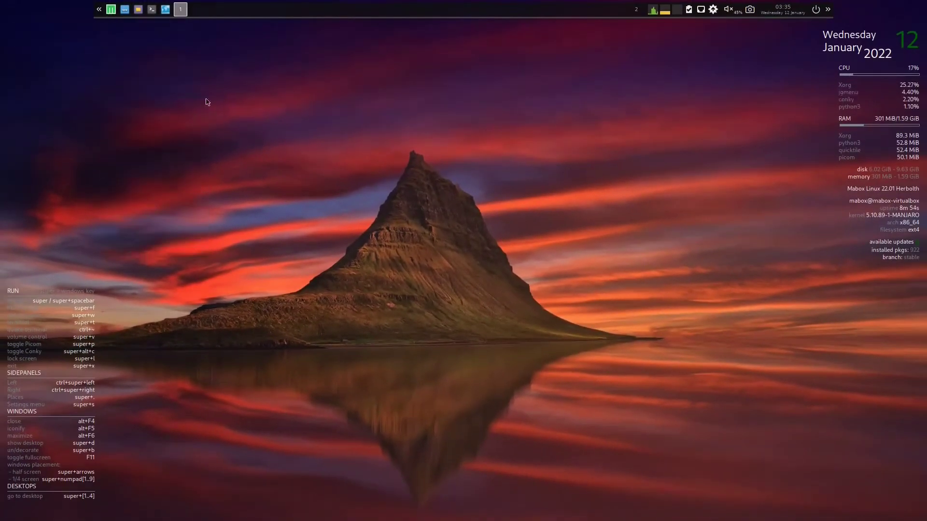
click(150, 11)
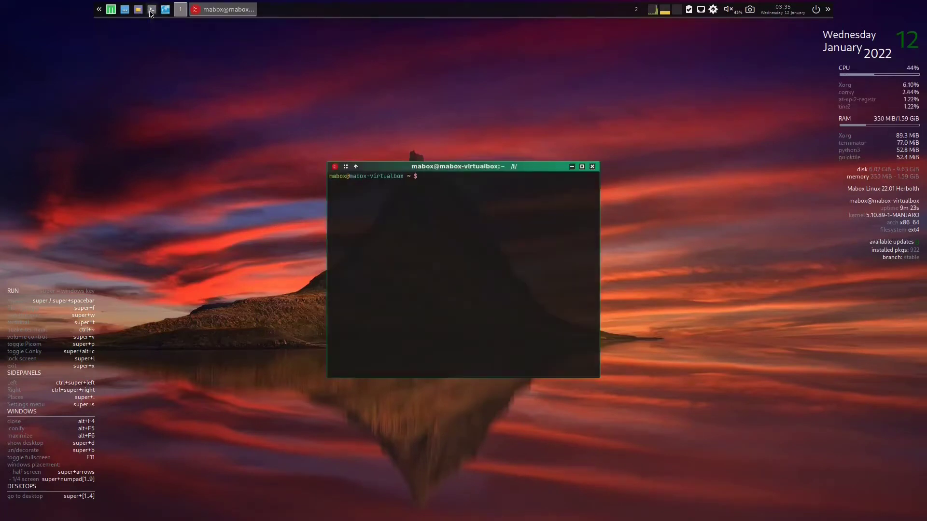
key(ctrl+grave)
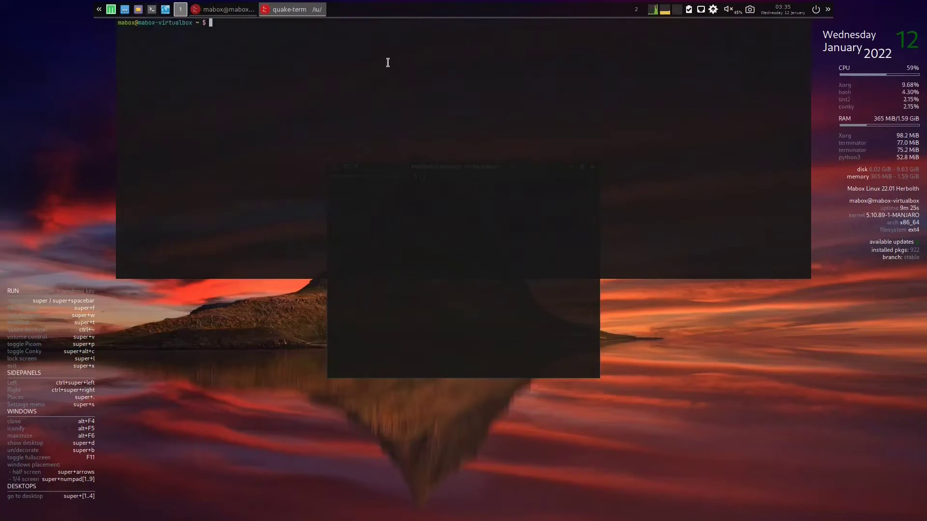
text(exit)
key(Return)
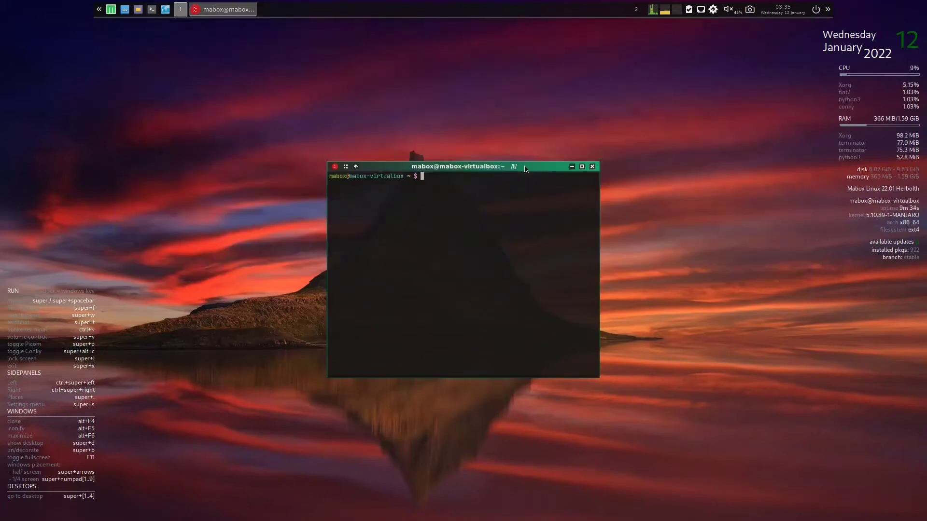
text(exit)
key(Return)
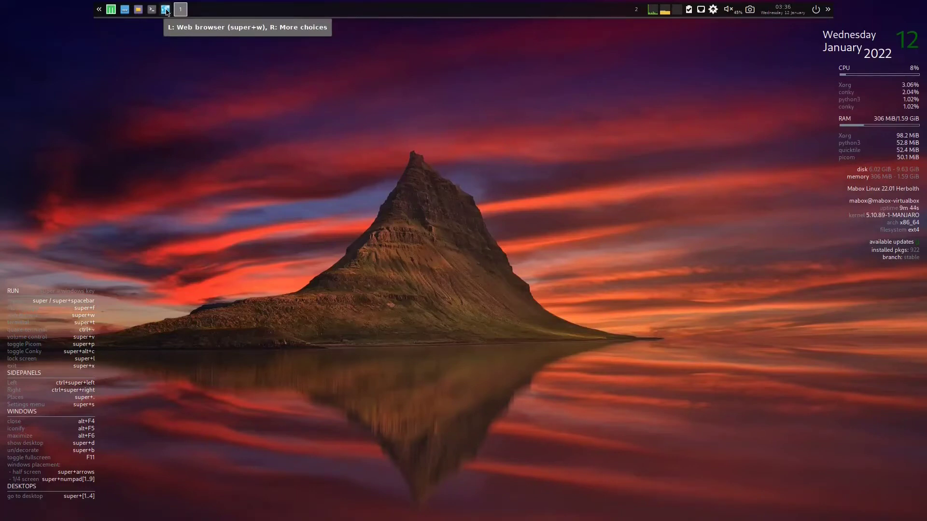
right_click(165, 10)
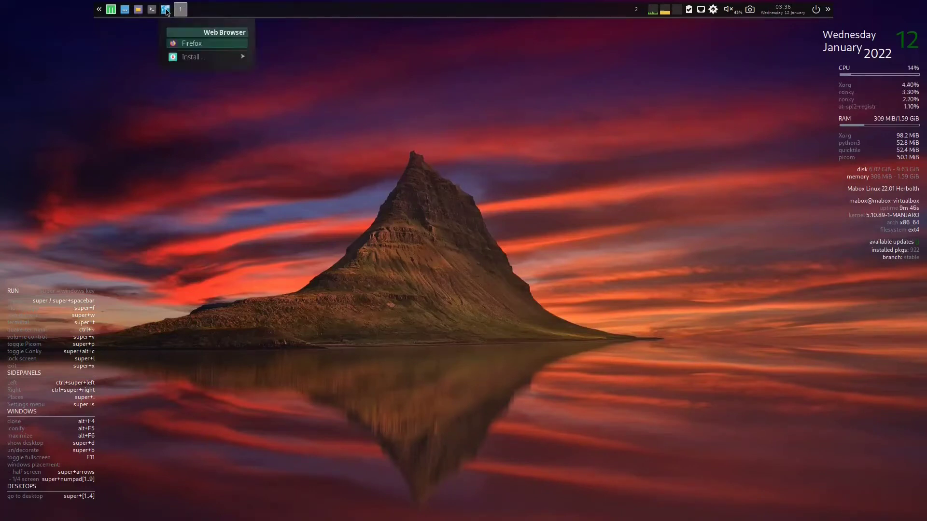
mouse_move(198, 59)
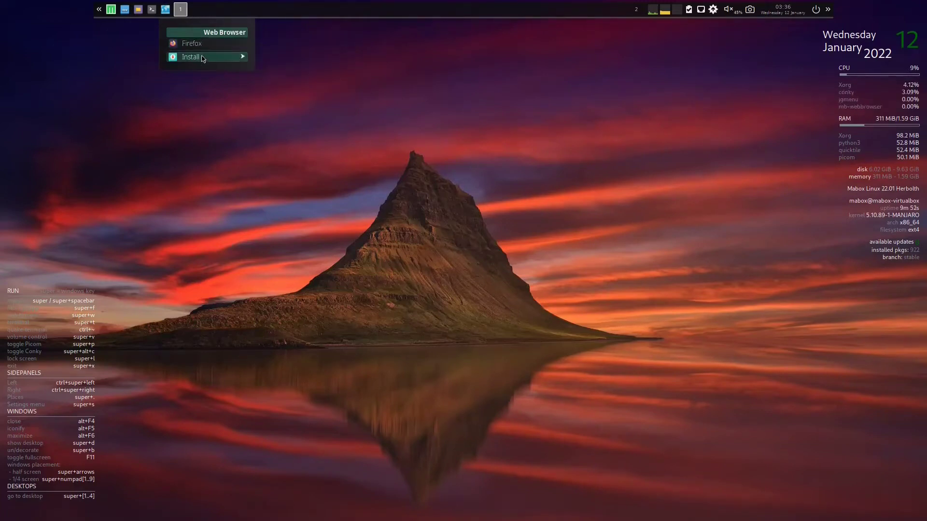
mouse_move(239, 57)
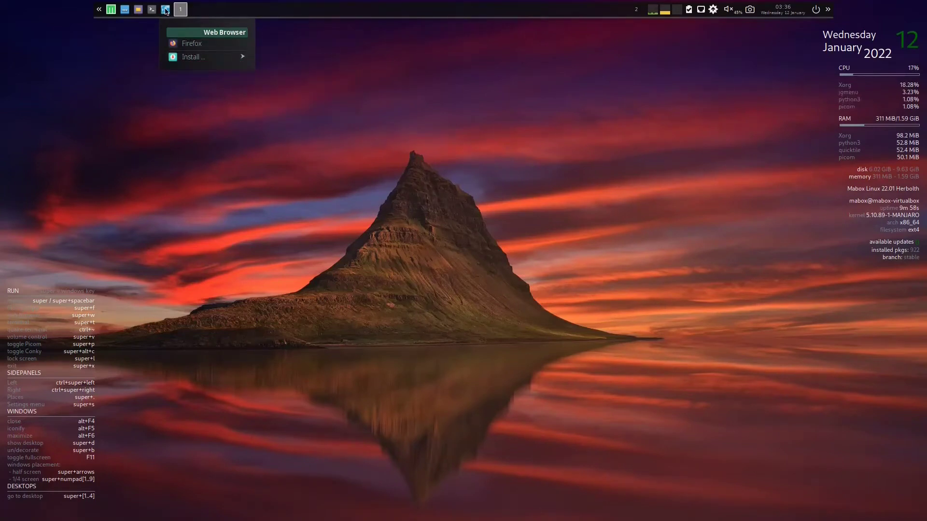
click(232, 10)
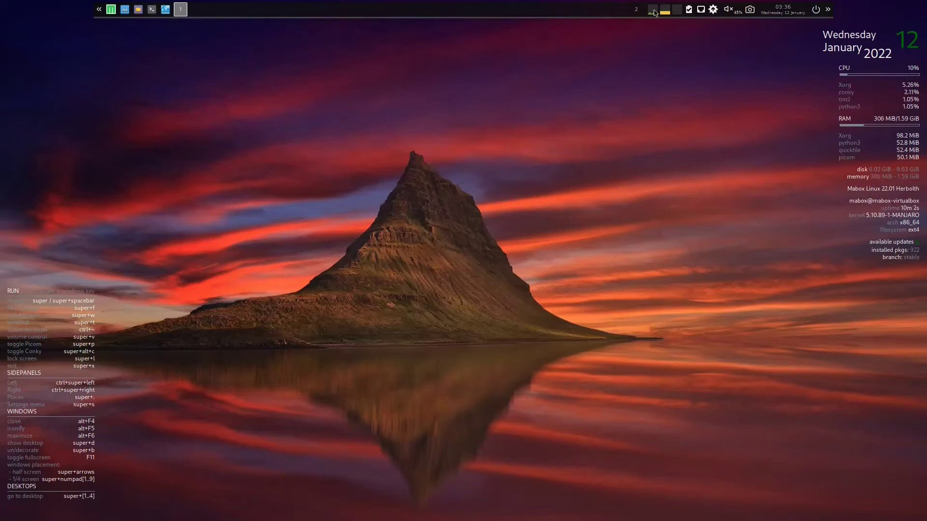
Capture the mountain peak region with Flameshot and pin it as a floating image
mouse_move(654, 12)
click(750, 11)
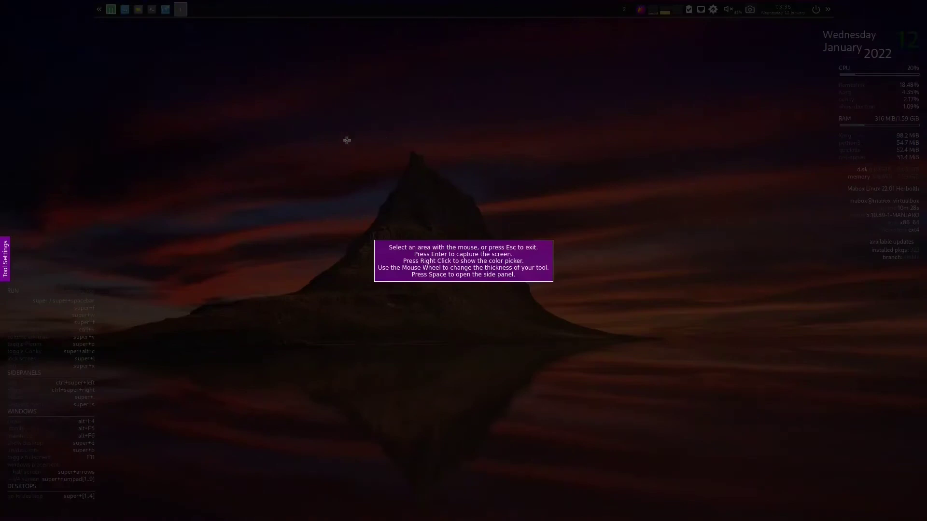
drag(284, 119, 527, 288)
drag(581, 326, 610, 353)
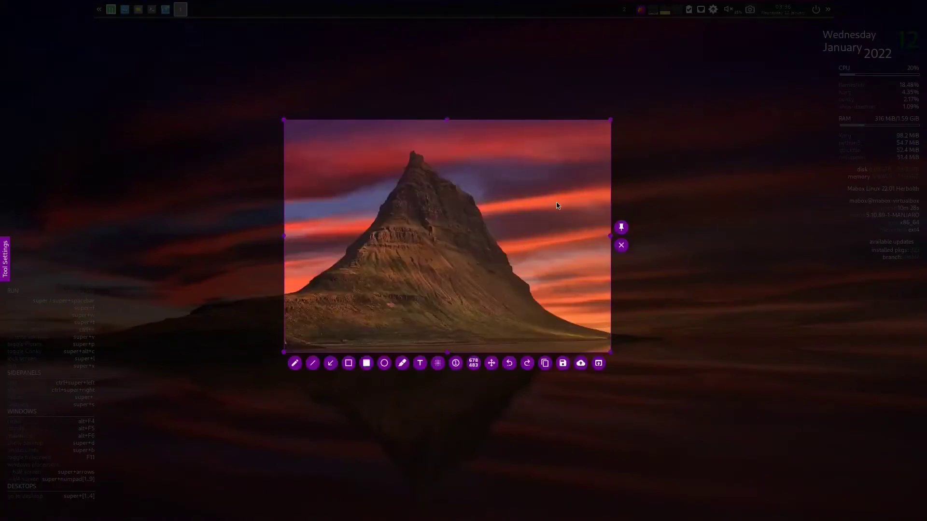
click(621, 228)
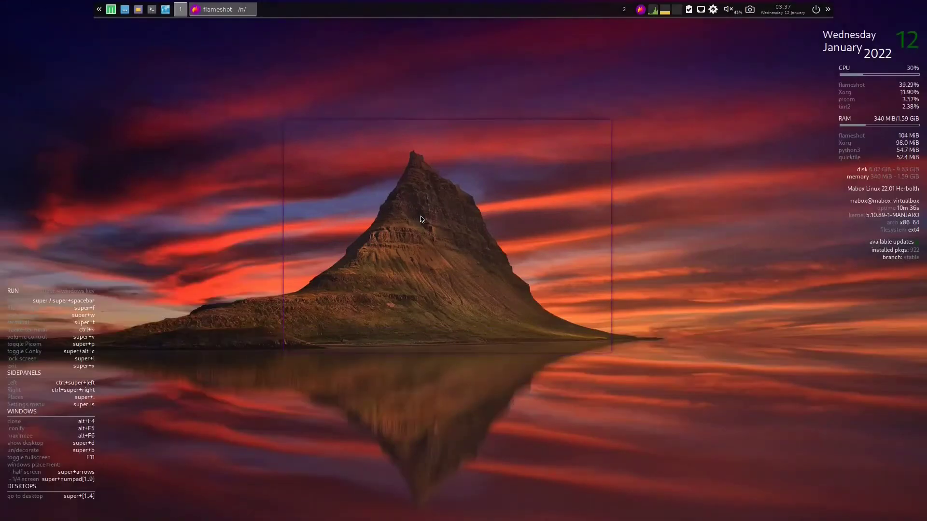
Reposition the pinned mountain image into the desktop's bottom-right corner
drag(433, 218, 785, 217)
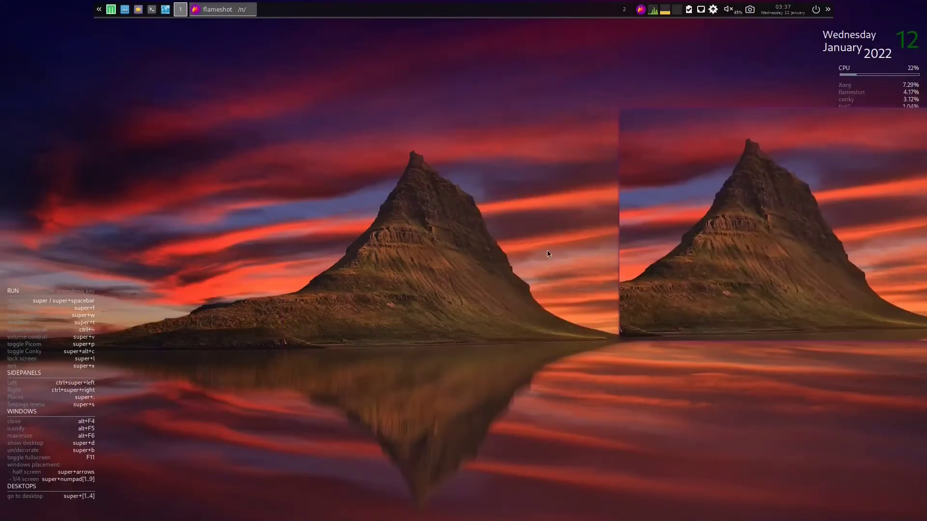
drag(682, 199, 219, 226)
drag(410, 285, 842, 427)
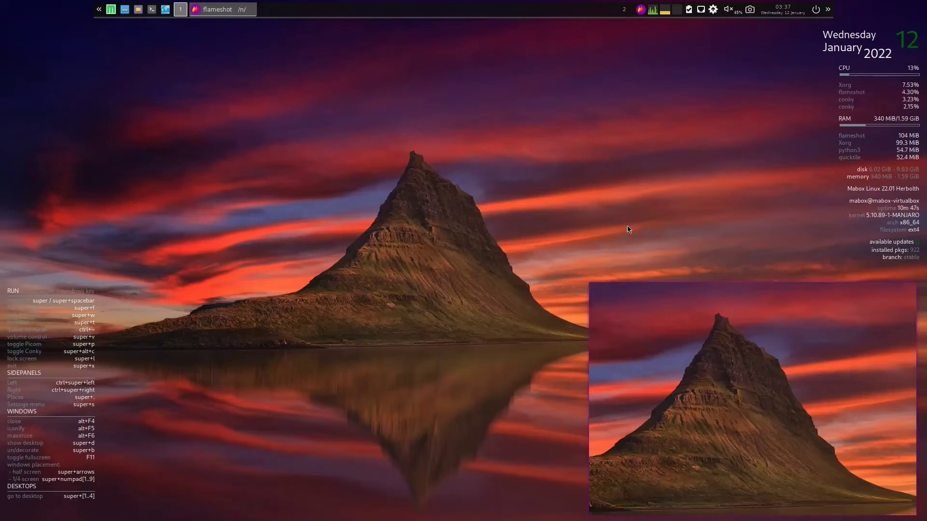
Close the pinned Flameshot mountain capture with a double-click
double_click(674, 343)
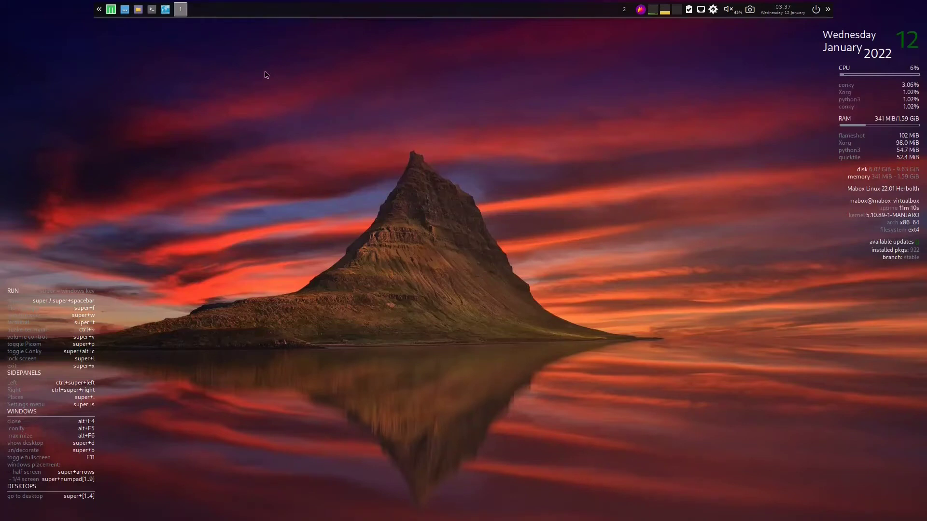
Open the left sidepanel and browse the Videos, Downloads, Main Directory and Pictures folders
click(99, 10)
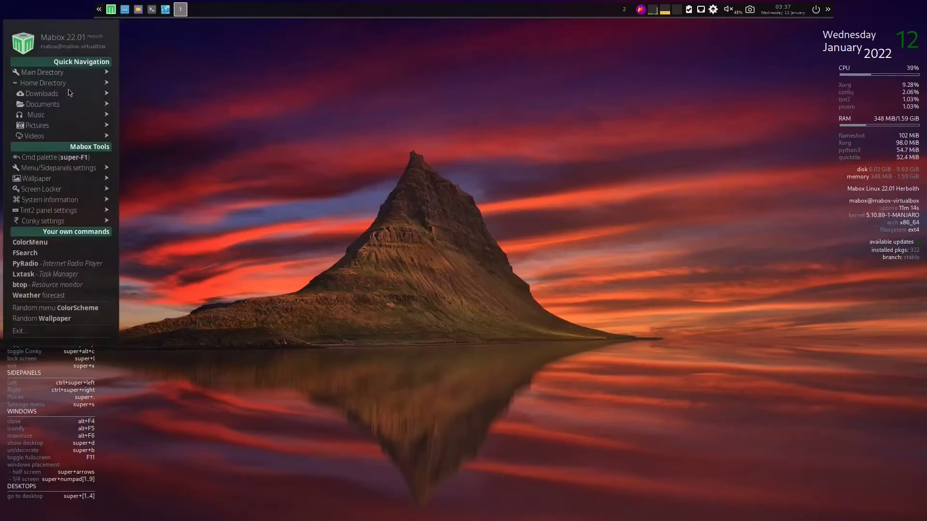
mouse_move(63, 141)
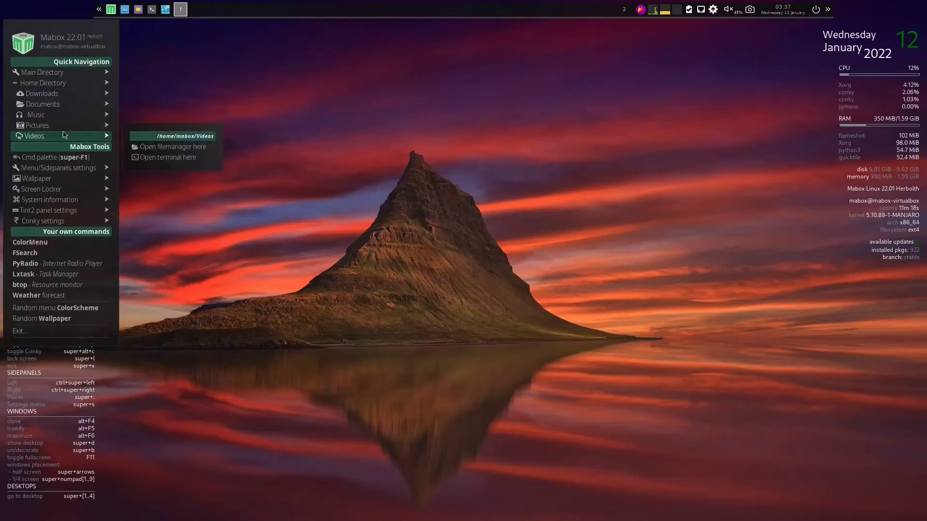
mouse_move(64, 94)
mouse_move(61, 73)
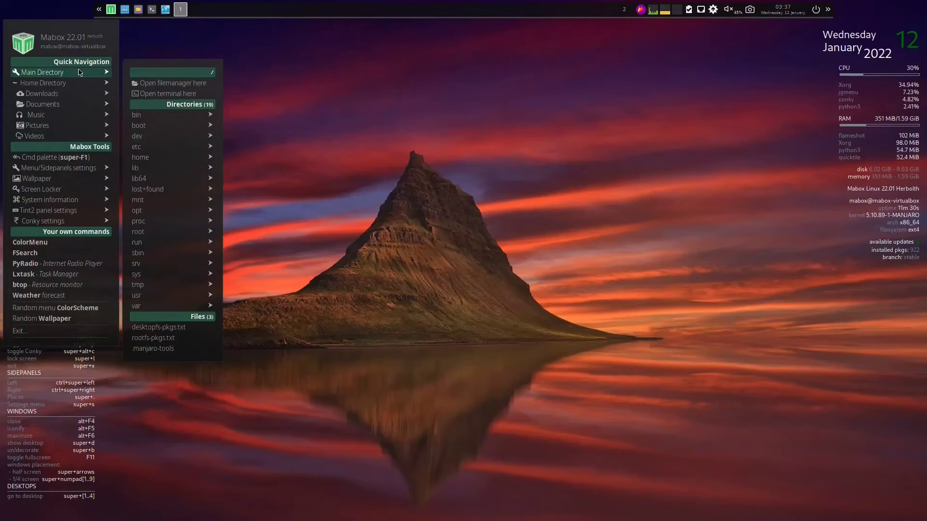
mouse_move(76, 127)
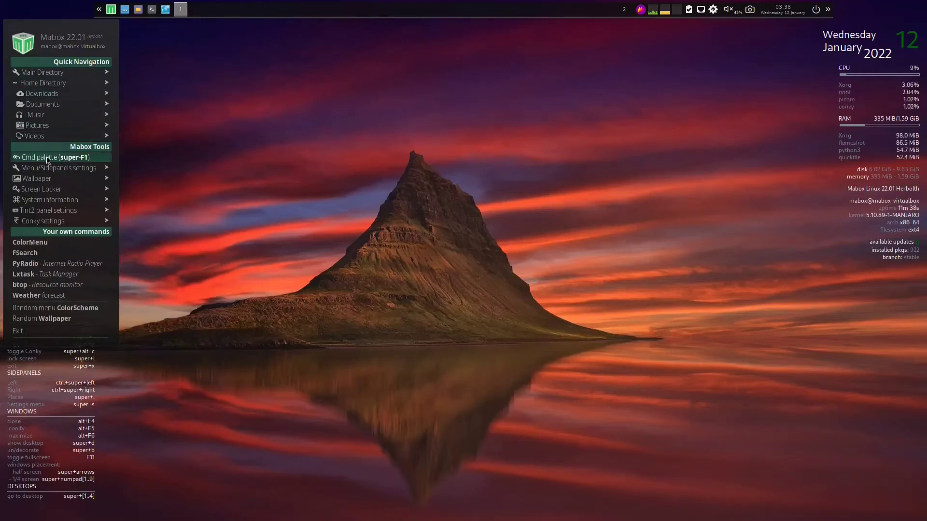
Scroll through the Cmd palette shortcut list, then choose Edit... to open its file
click(48, 159)
scroll(439, 124, down, 5)
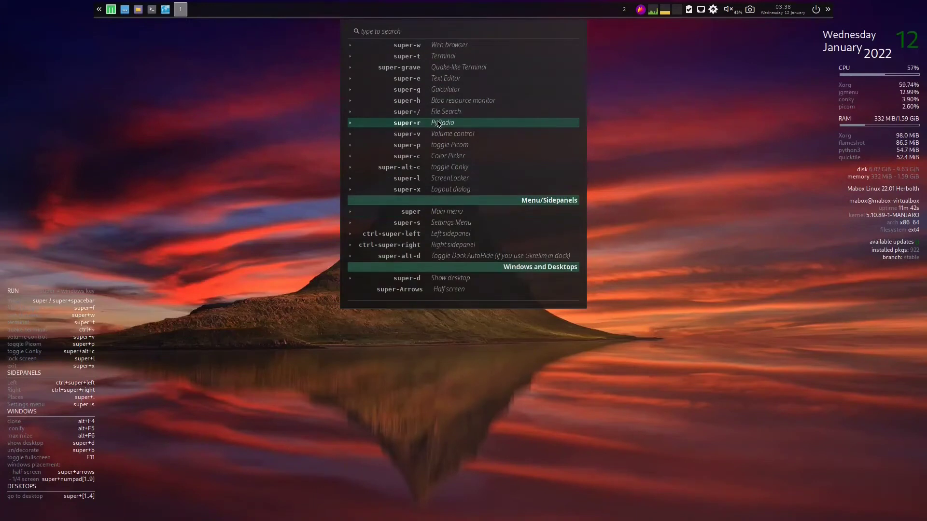
scroll(439, 124, down, 2)
scroll(439, 124, up, 5)
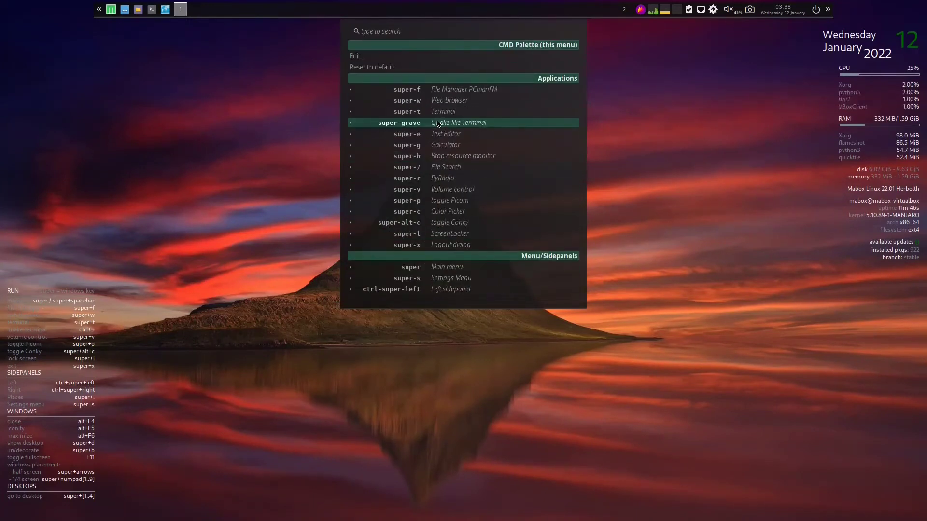
click(364, 55)
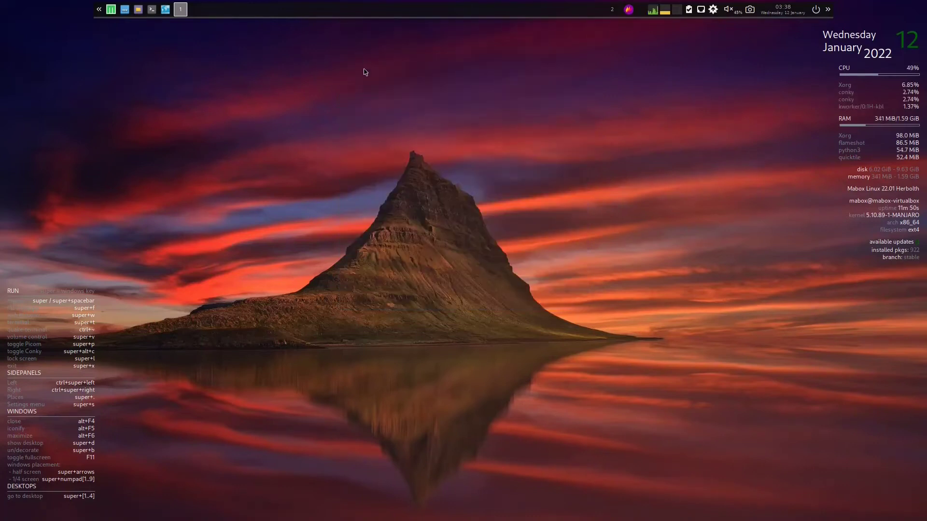
Look over mbhelper.csv in Geany, then close its tab and the Geany window
scroll(275, 182, down, 15)
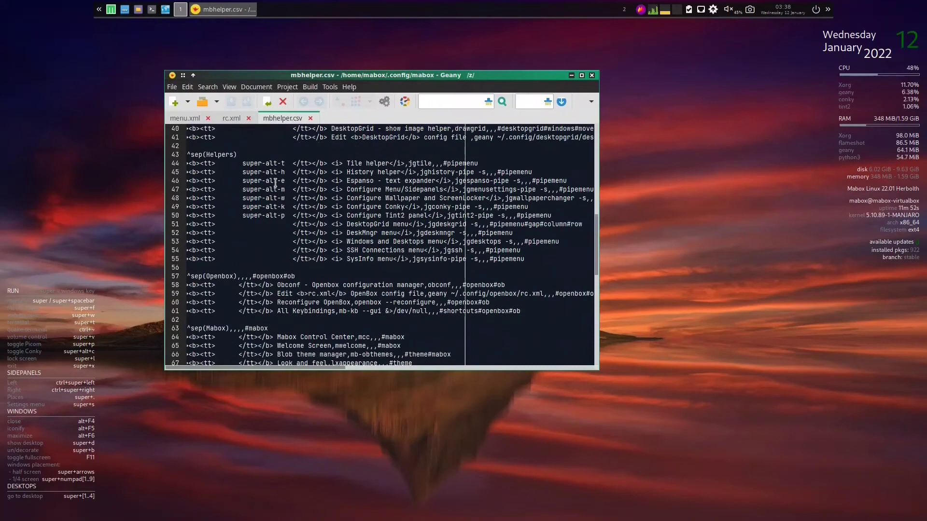
scroll(280, 180, up, 15)
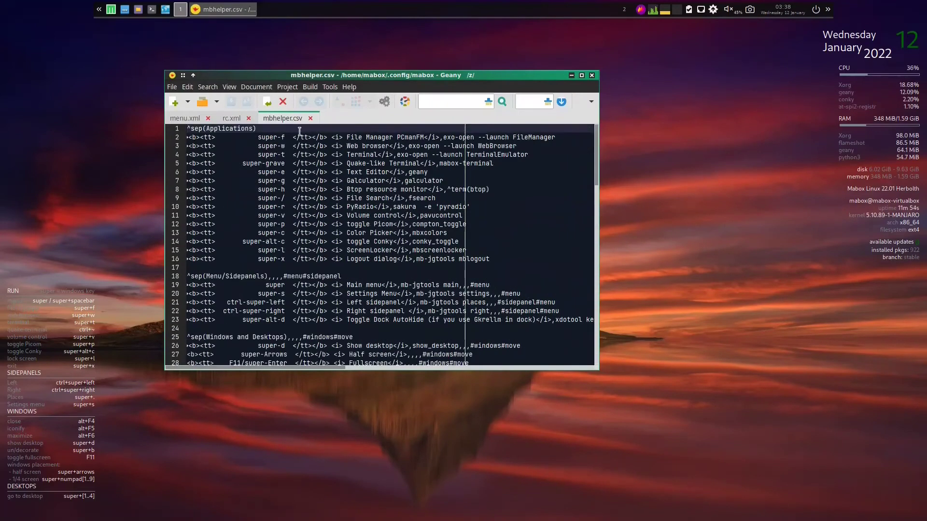
click(309, 119)
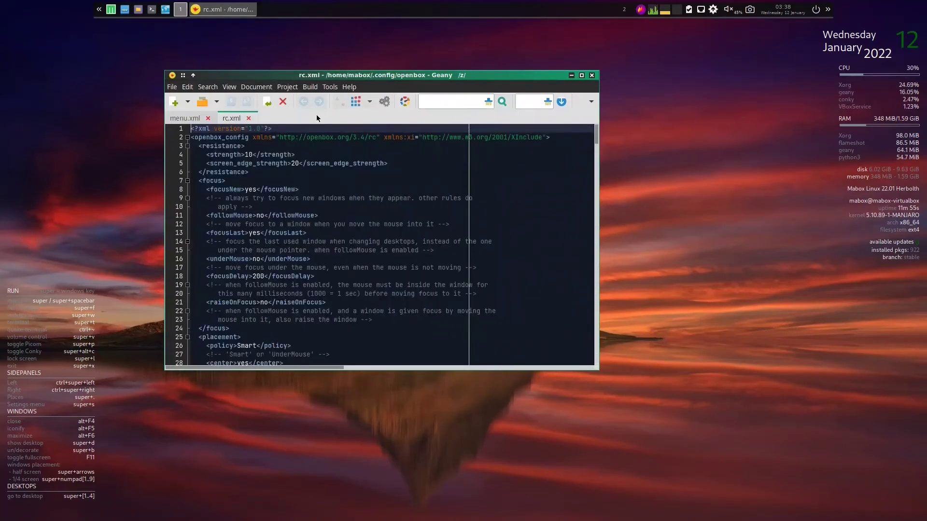
click(592, 76)
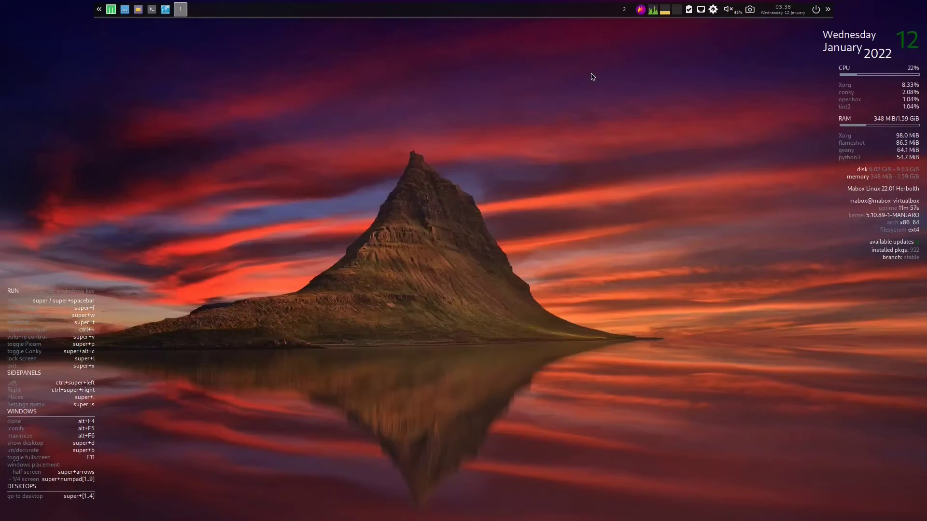
Open the Mabox menu, view System information, and show the Tint2 panel settings submenu
click(111, 9)
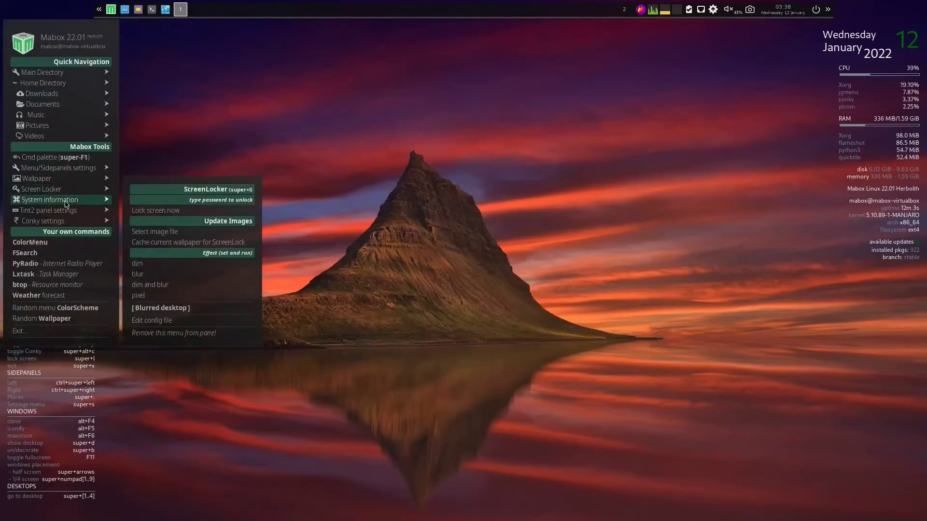
mouse_move(67, 204)
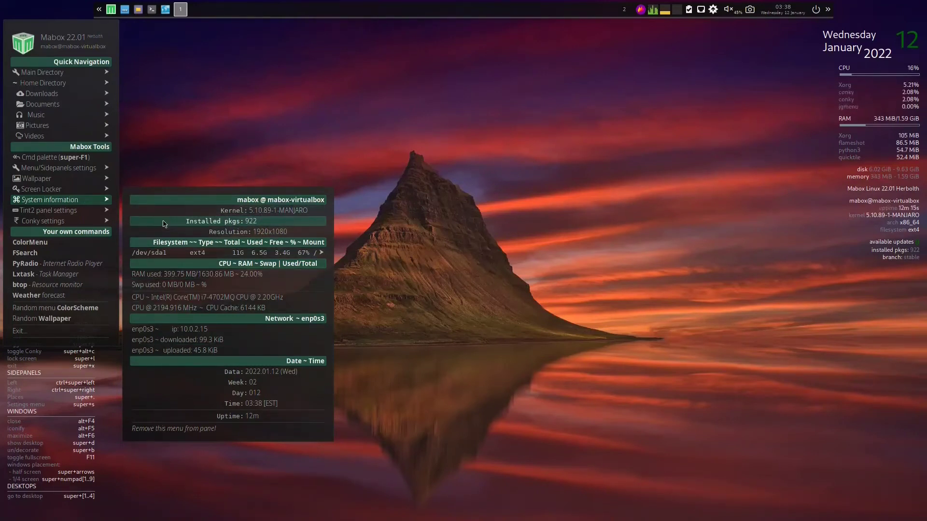
mouse_move(93, 215)
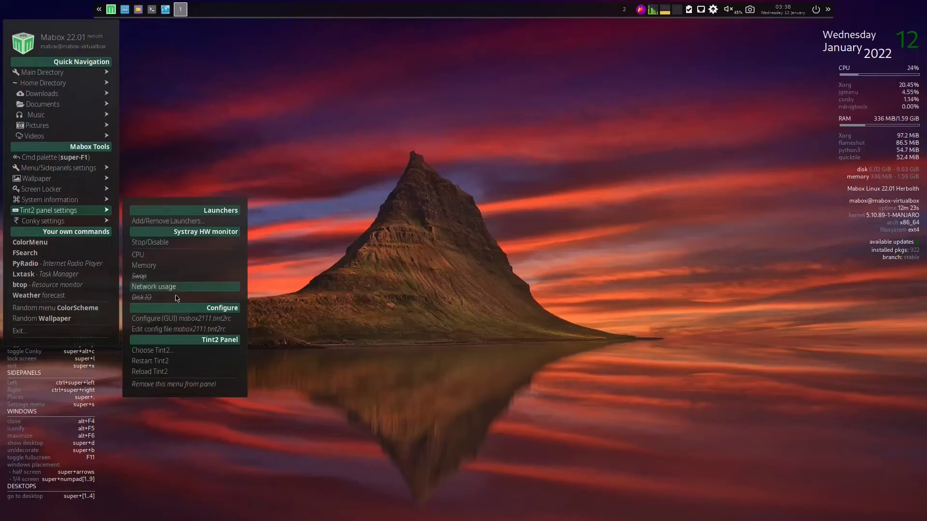
Set the Tint2 panel Position to bottom centre, apply and confirm, then close the themes window
click(212, 324)
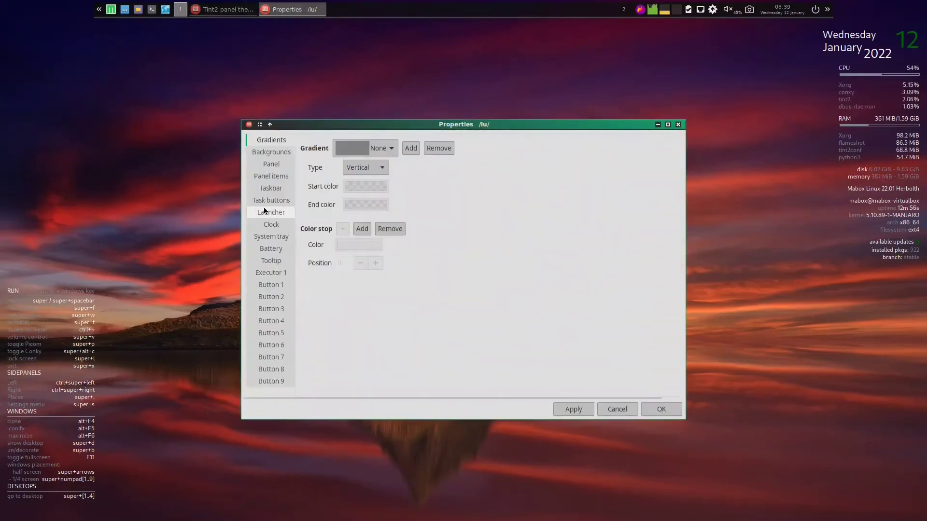
click(271, 165)
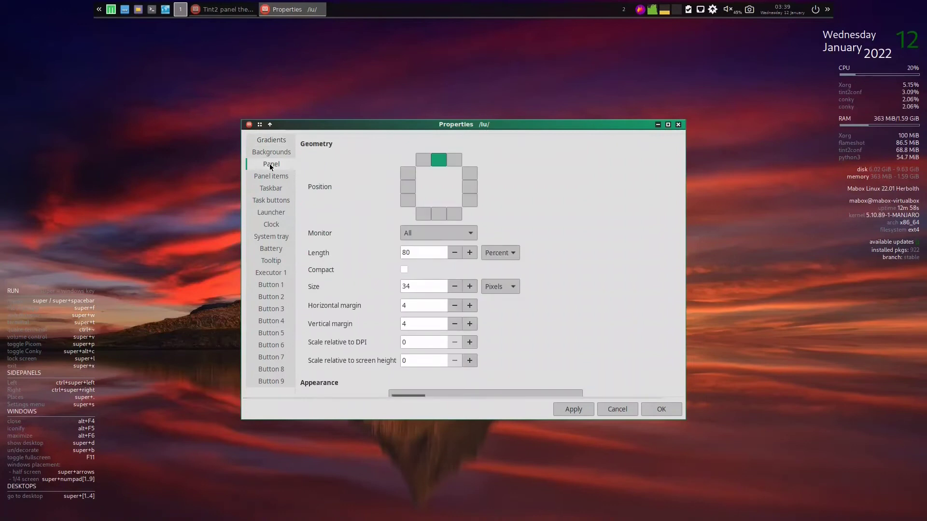
click(438, 215)
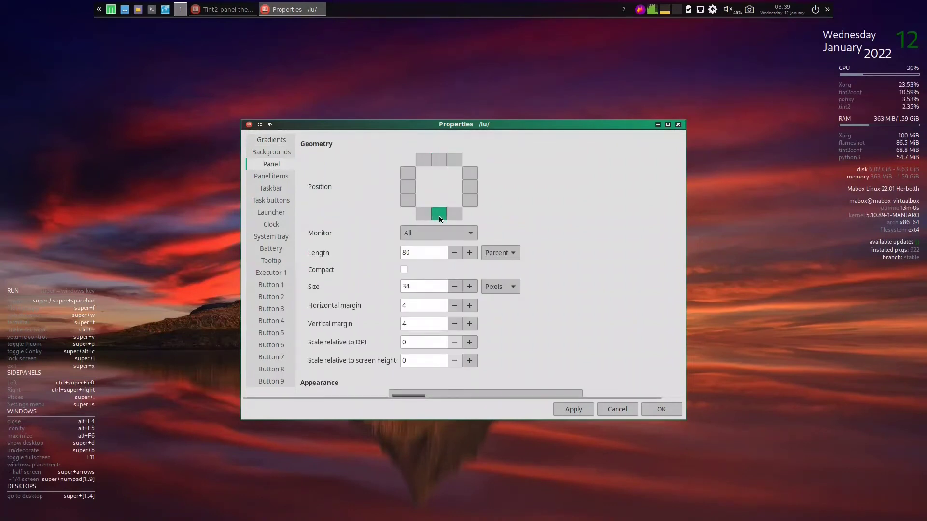
click(574, 409)
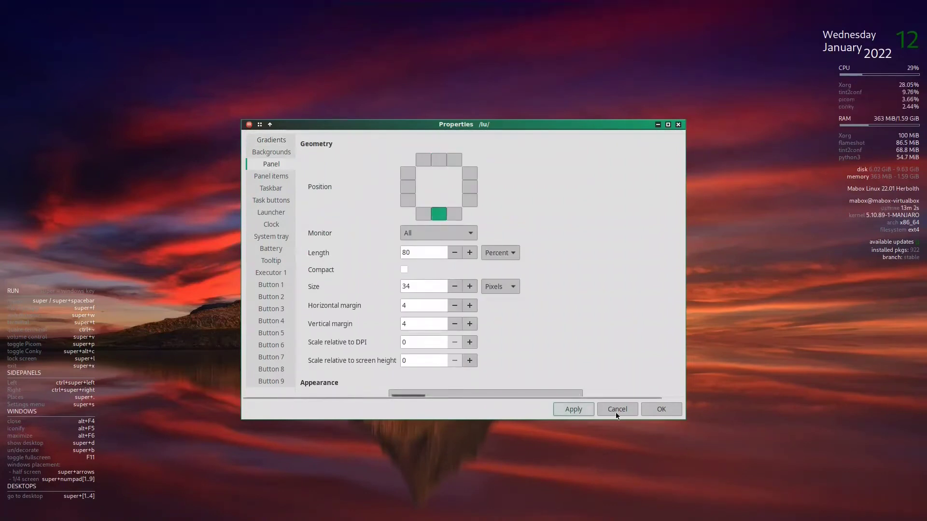
click(660, 411)
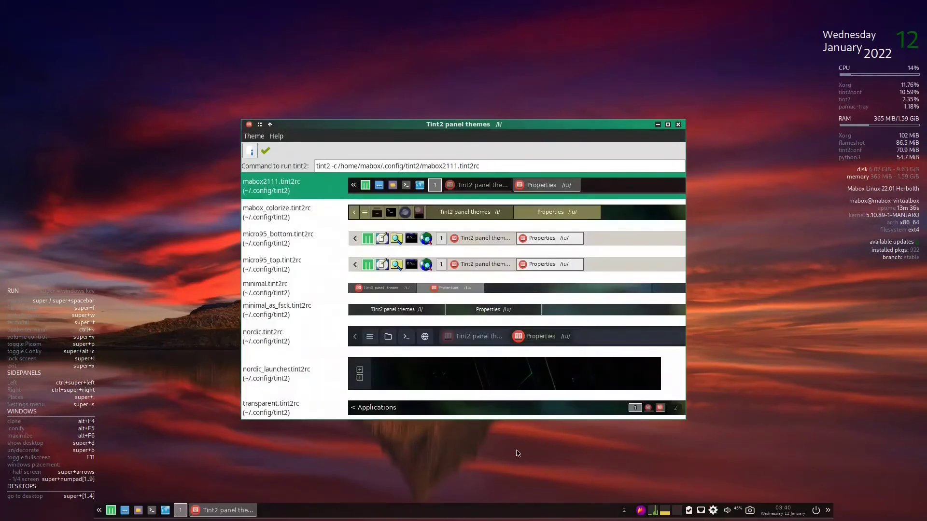
click(680, 125)
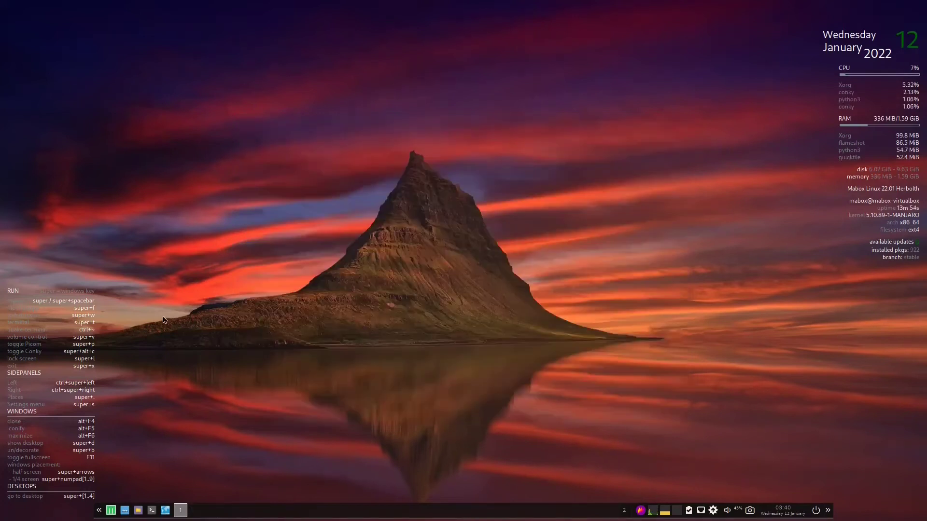
Open Conky settings > Choose Conky..., uncheck shortcuts_grey.conkyrc and apply the change
click(111, 510)
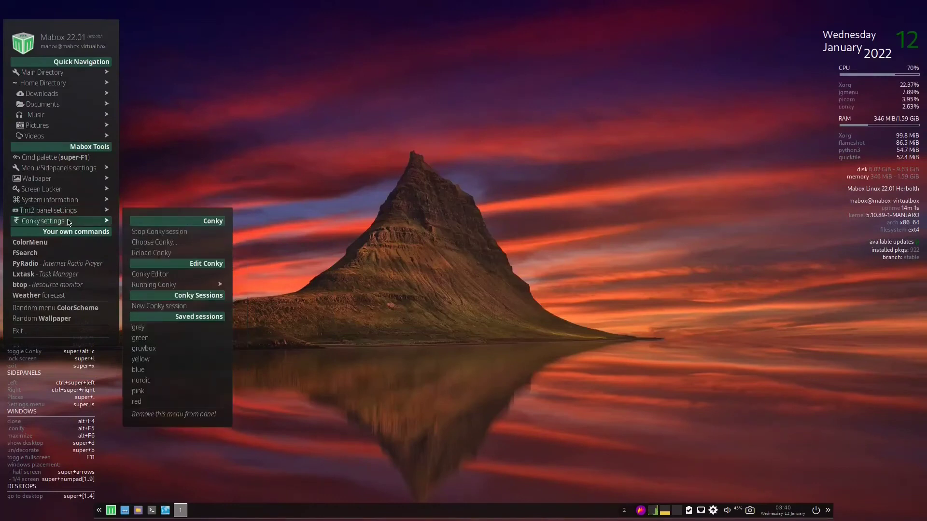
click(153, 242)
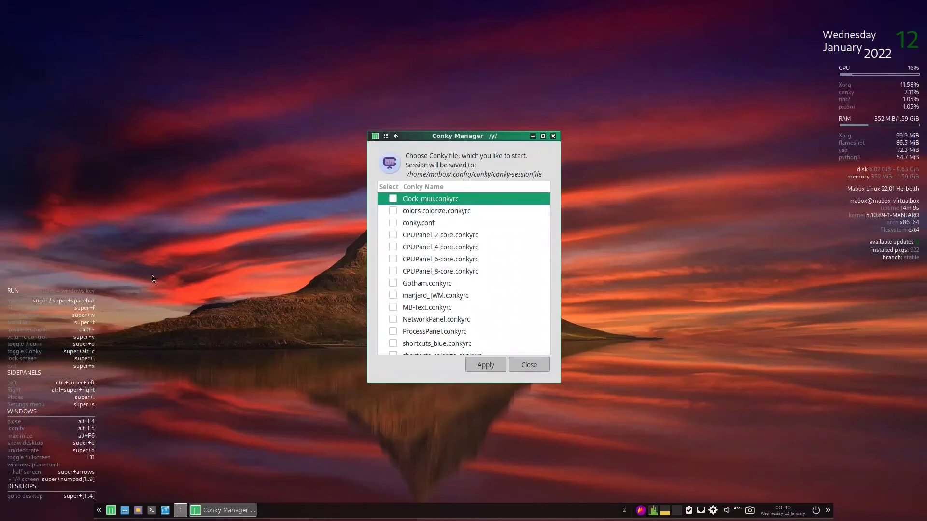
scroll(514, 254, down, 3)
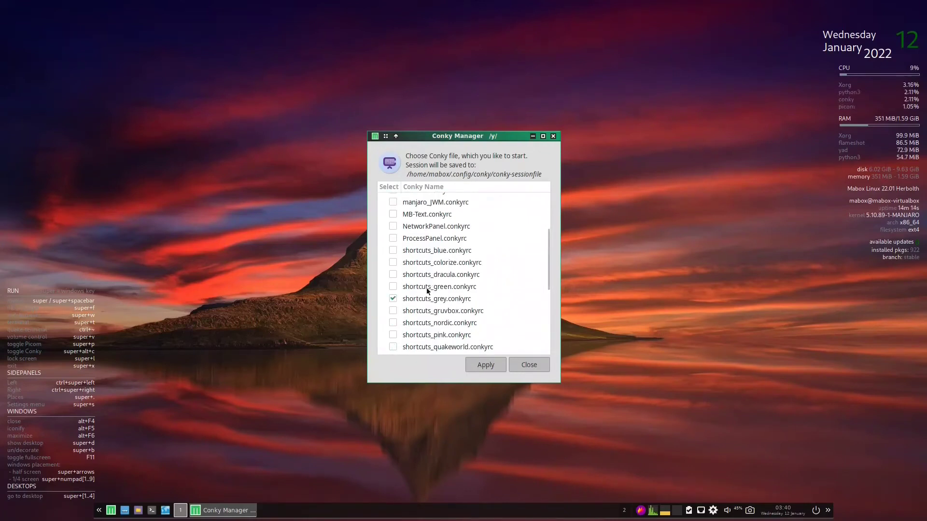
click(393, 298)
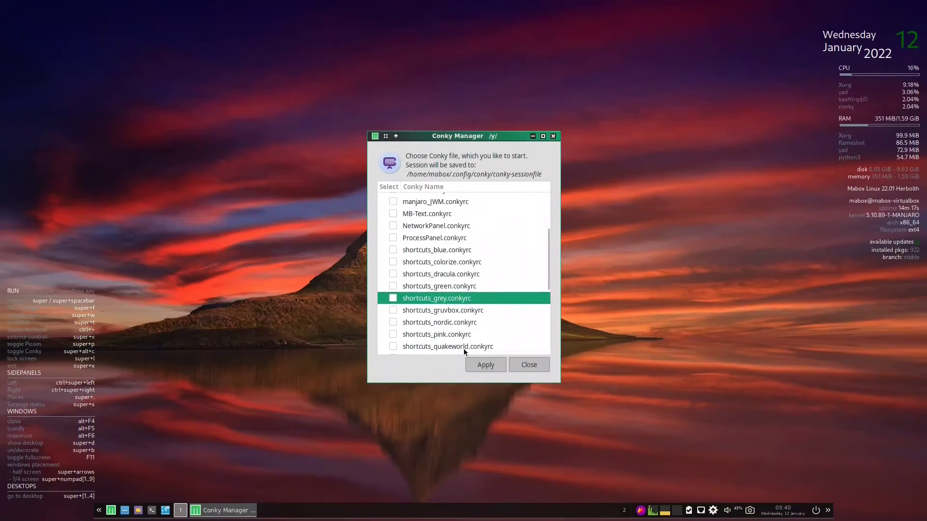
click(480, 366)
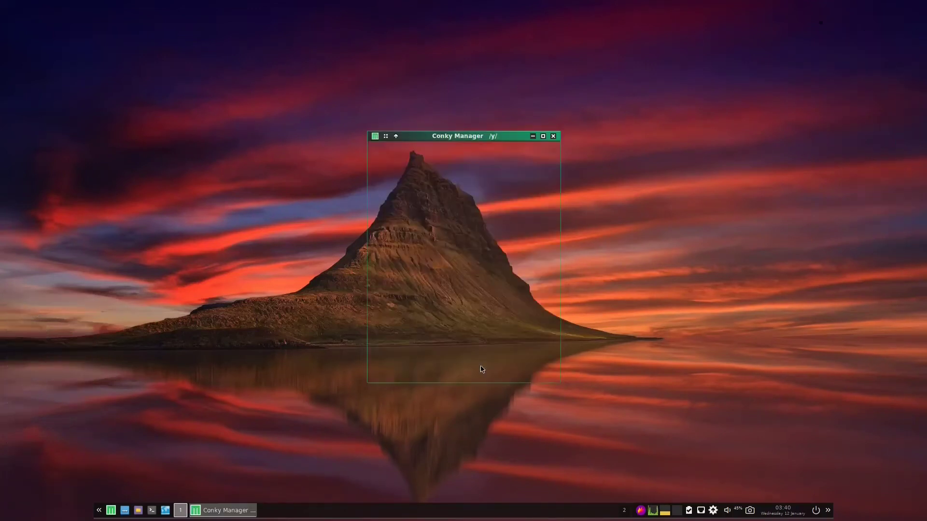
Close Conky Manager and open the left sidepanel menu to view its Wallpaper options
click(525, 366)
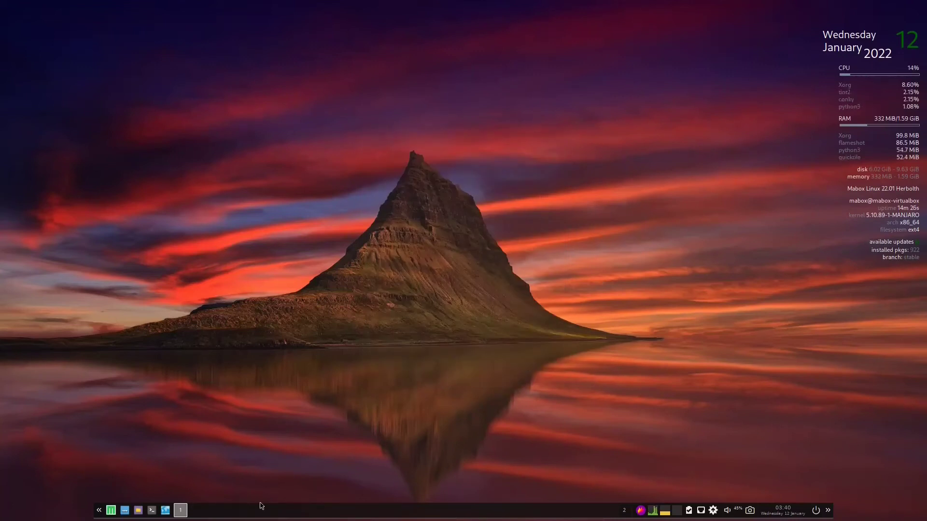
click(98, 511)
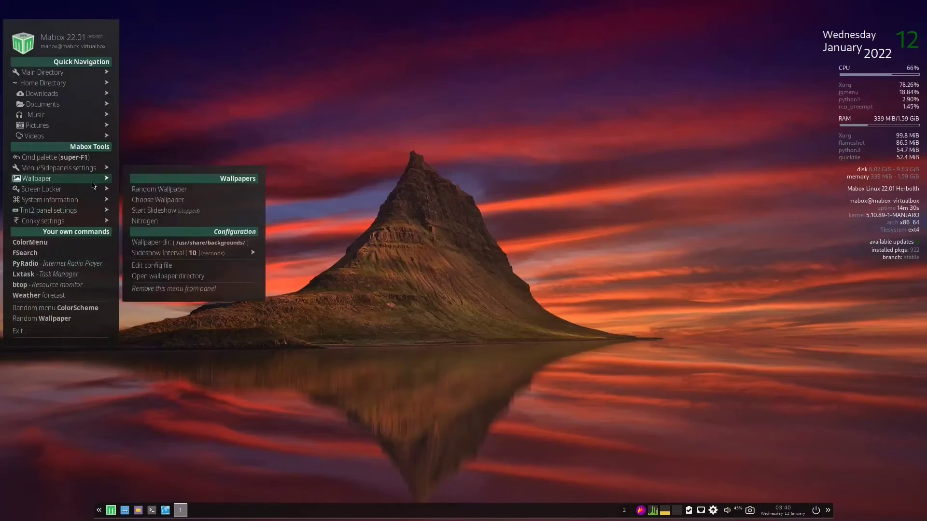
Launch btop - Resource monitor from the sidepanel's Your own commands section
click(63, 285)
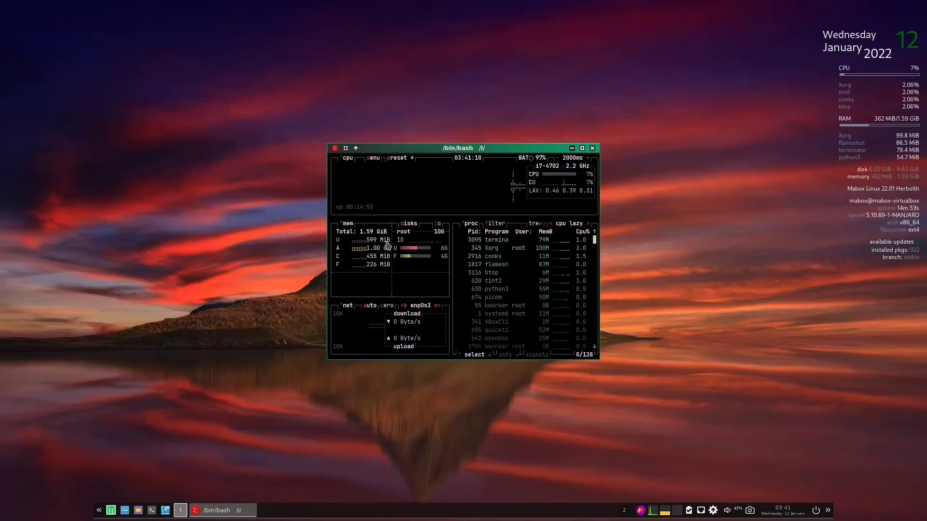
Close btop, briefly open and close the left side panel, then open the right Mabox settings menu
click(592, 149)
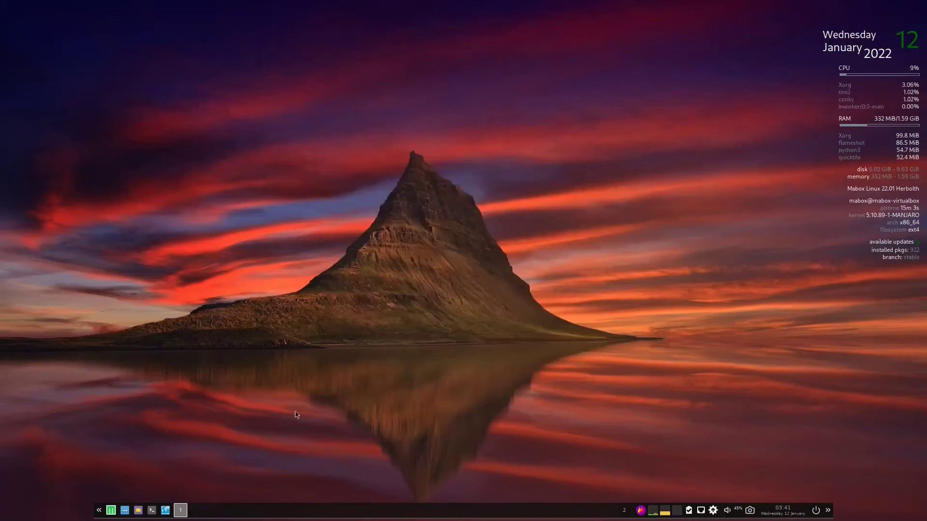
click(98, 510)
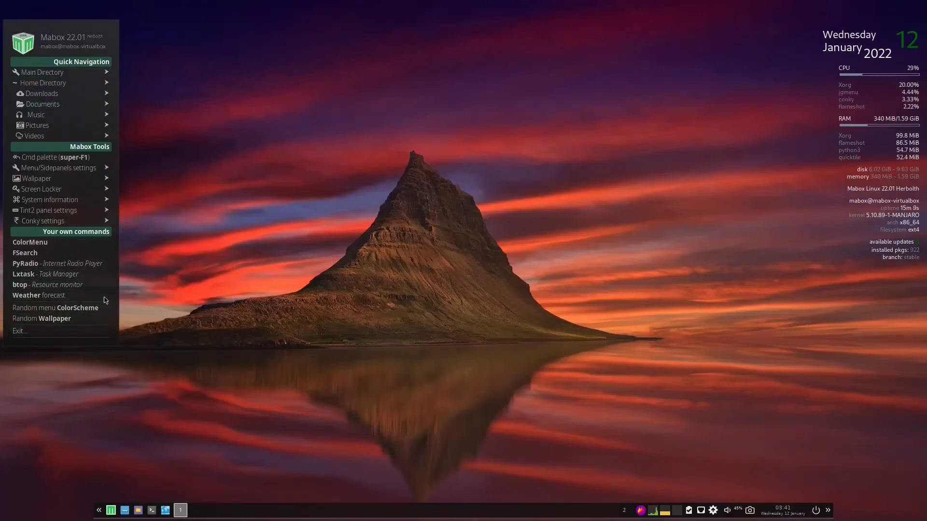
click(432, 277)
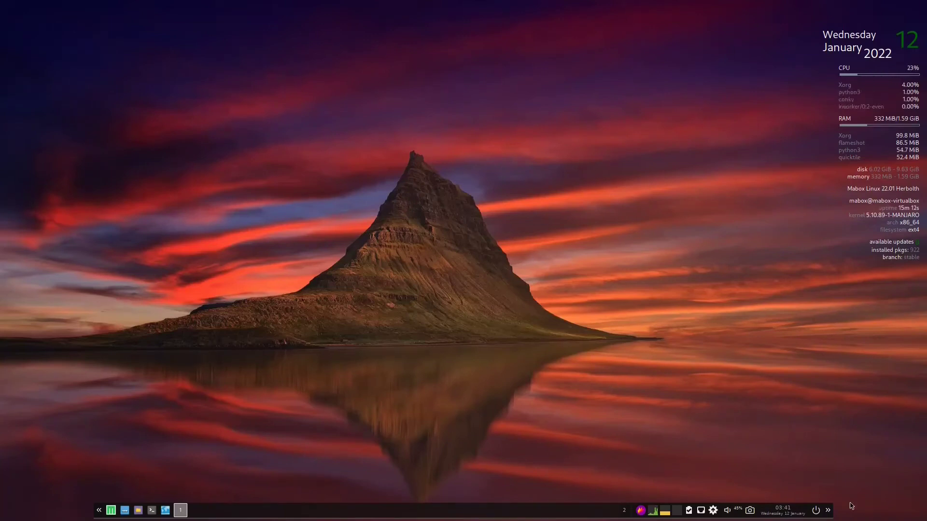
click(828, 510)
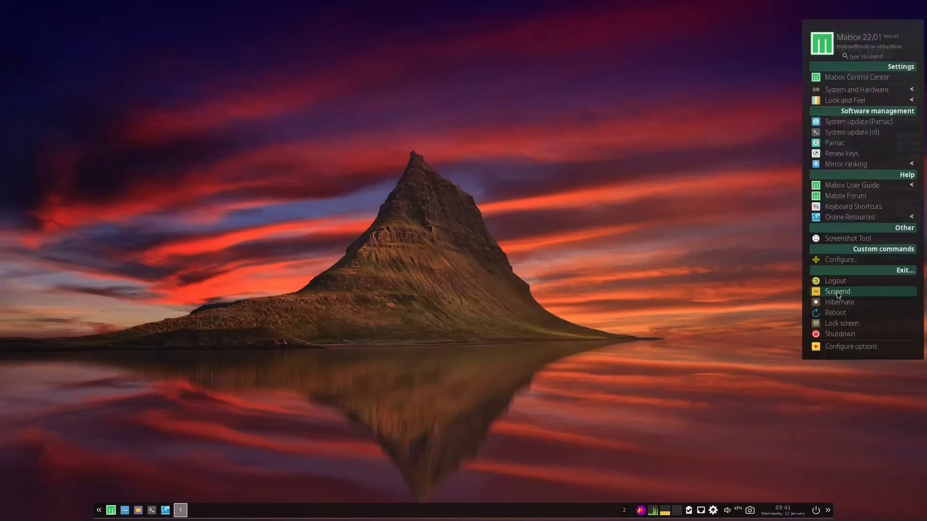
Launch Mabox Control Center on its System/HW page and move its window to the left
click(876, 77)
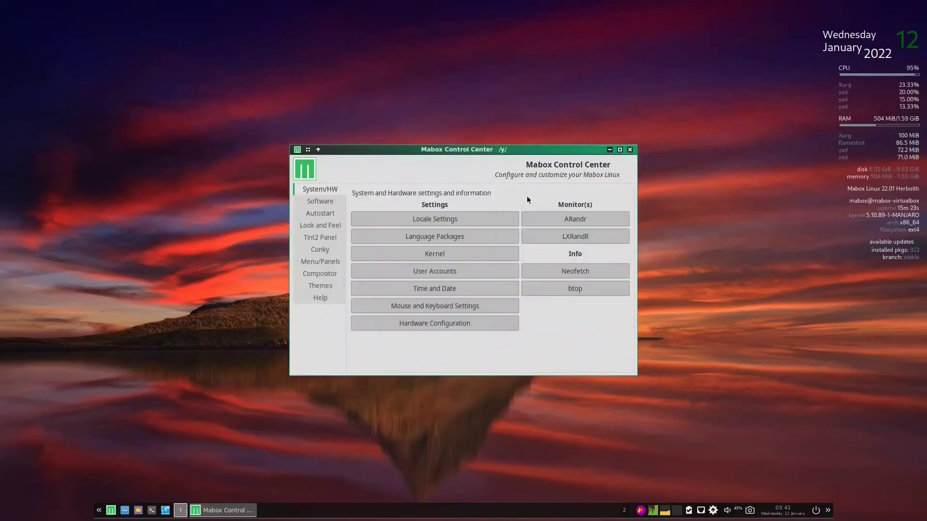
drag(514, 150, 348, 141)
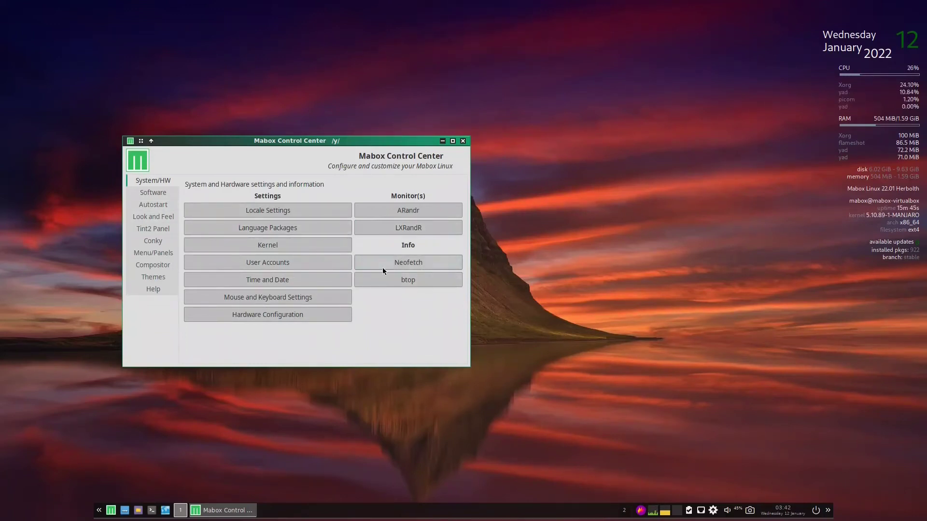
Go to Software, then Autostart, showing the XDG autostart and Openbox autostart script options
click(151, 193)
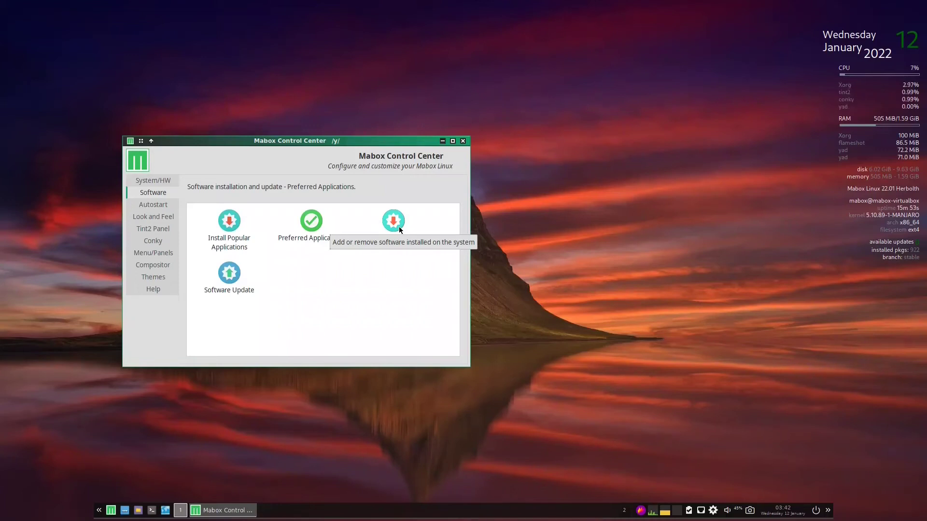
click(166, 205)
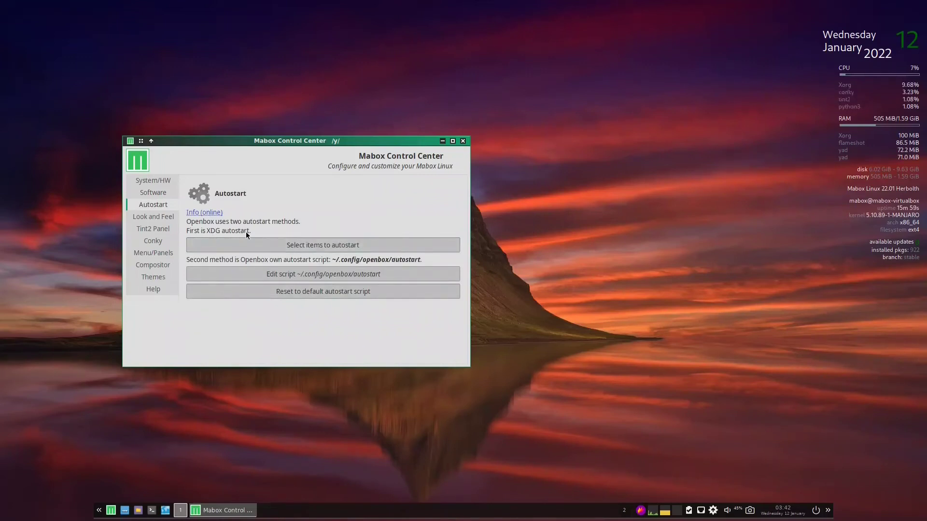
click(355, 274)
scroll(296, 202, up, 5)
scroll(297, 241, down, 5)
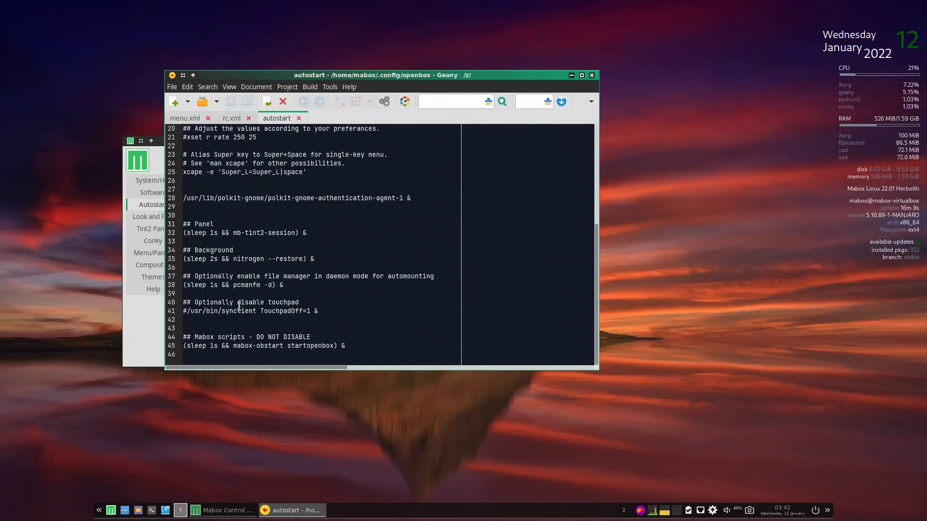
scroll(227, 315, up, 6)
scroll(244, 242, down, 5)
scroll(248, 195, down, 1)
click(593, 79)
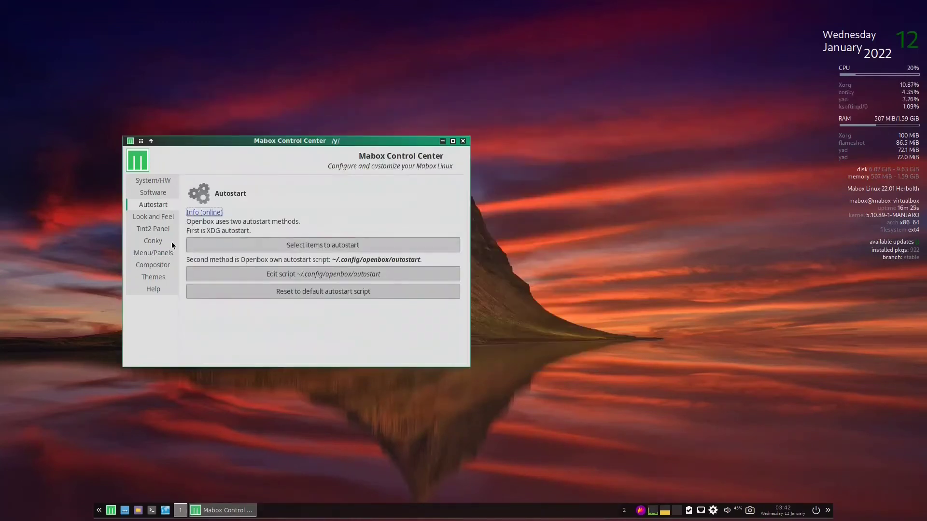
Go to Look and Feel, then Tint2 Panel, showing options for configuring mabox2111.tint2rc
click(153, 217)
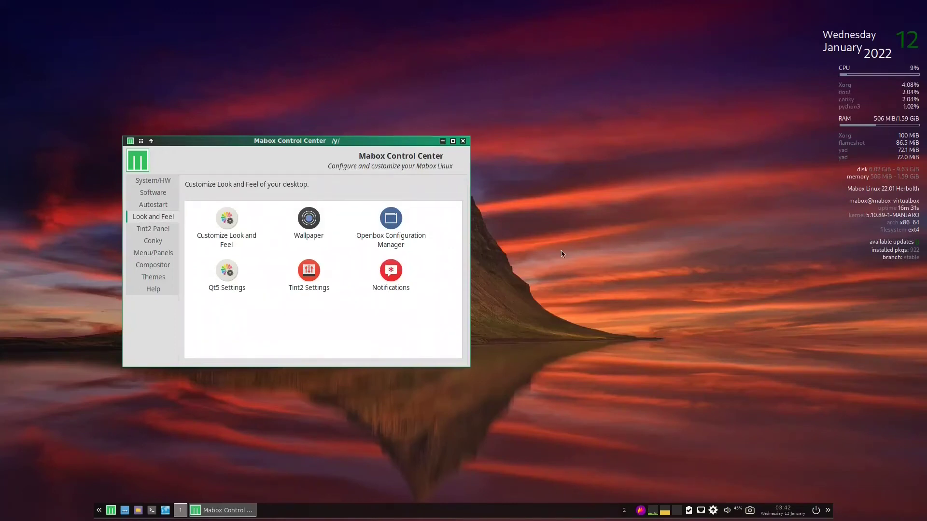
right_click(574, 257)
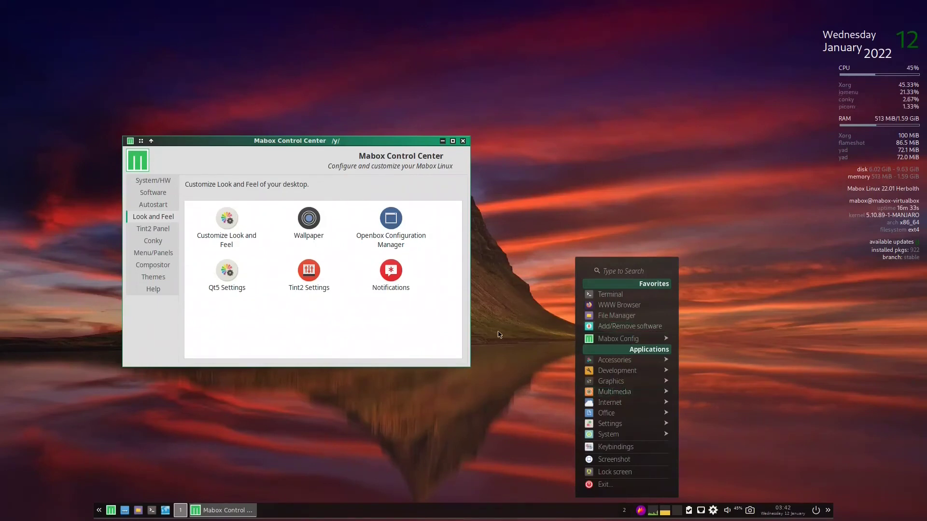
click(396, 315)
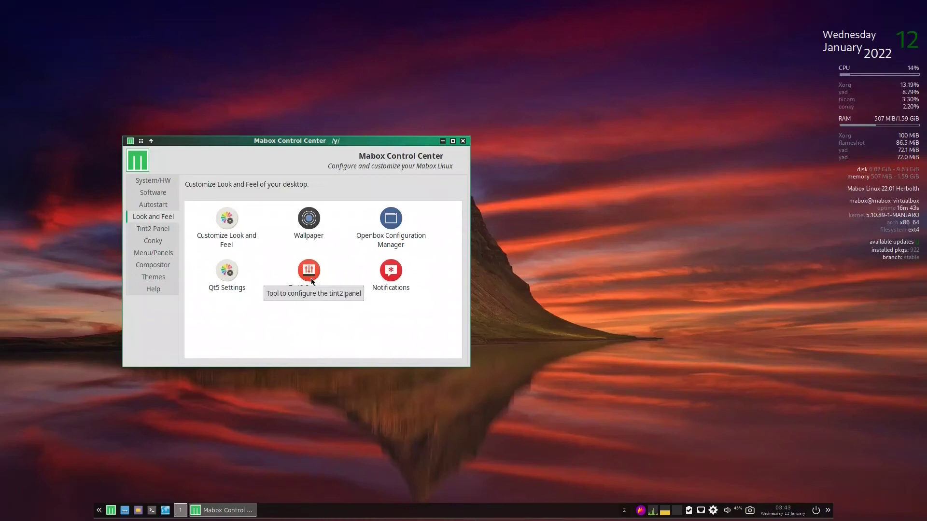
click(156, 230)
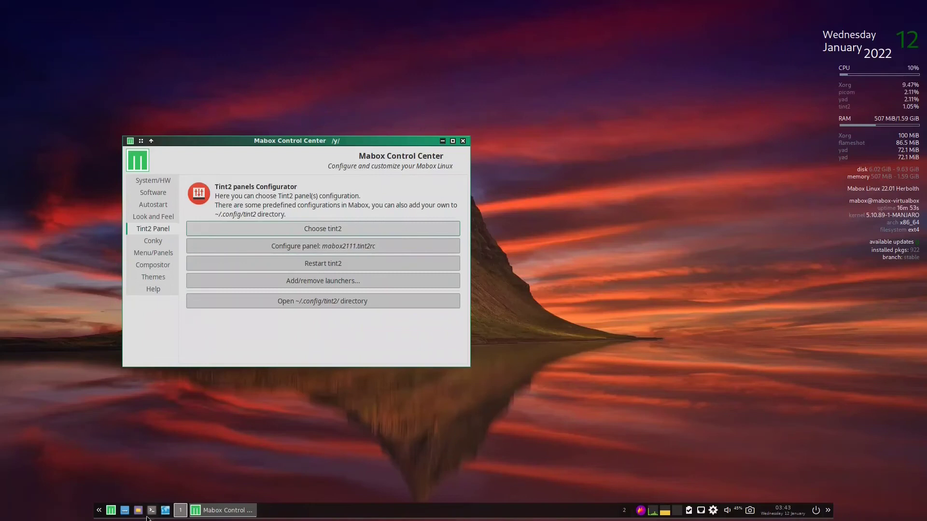
Go through the Conky page to the Menu/Panels page for left panel, main menu and right panel settings
click(139, 243)
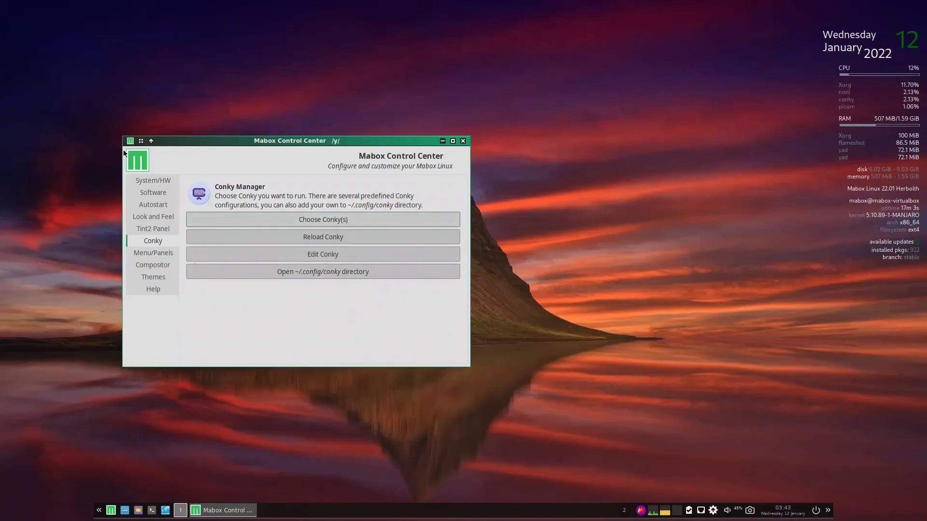
click(164, 253)
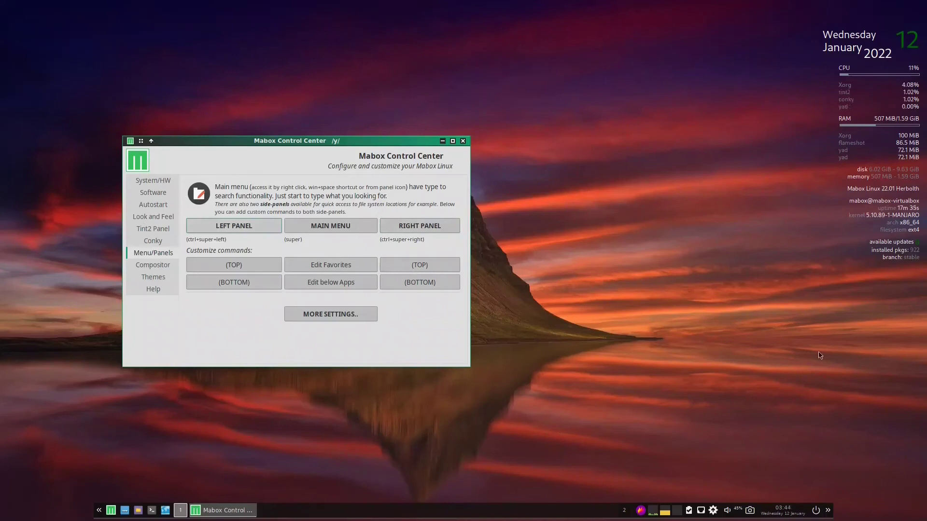
Go through Compositor to Themes, scroll the saved themes in Mabox Theme Manager, then quit it
click(151, 265)
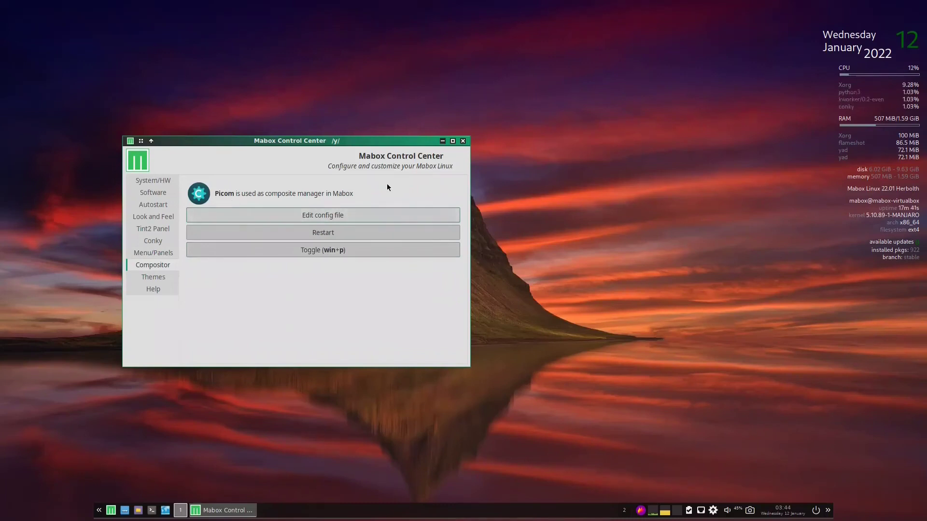
click(164, 279)
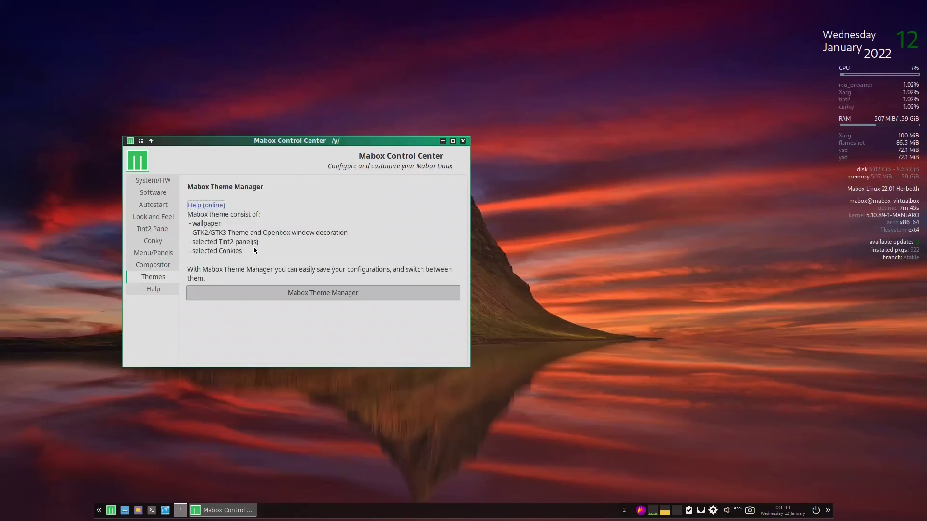
click(312, 292)
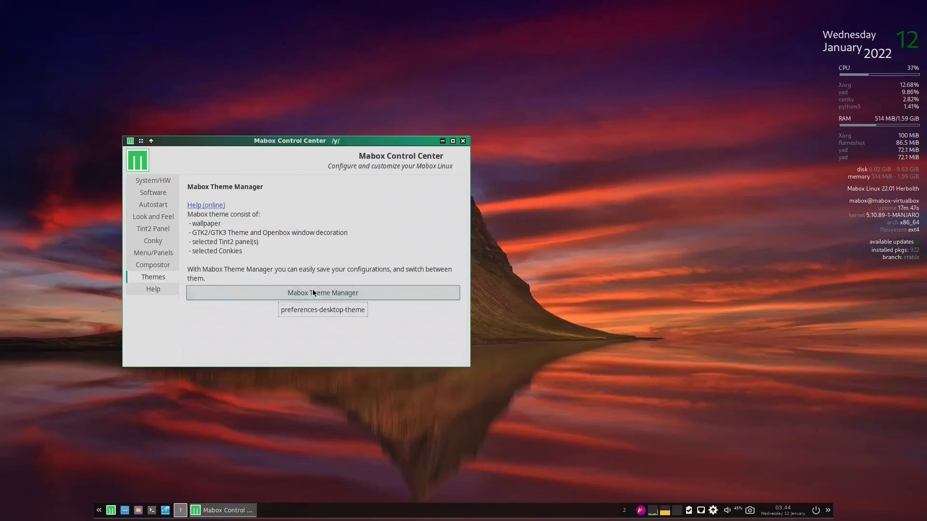
scroll(526, 205, down, 3)
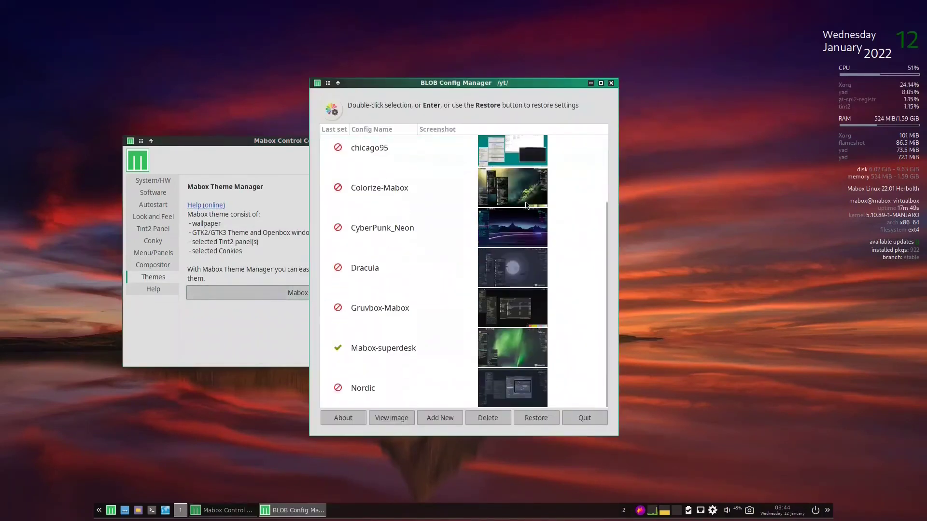
scroll(525, 205, up, 3)
scroll(526, 206, down, 3)
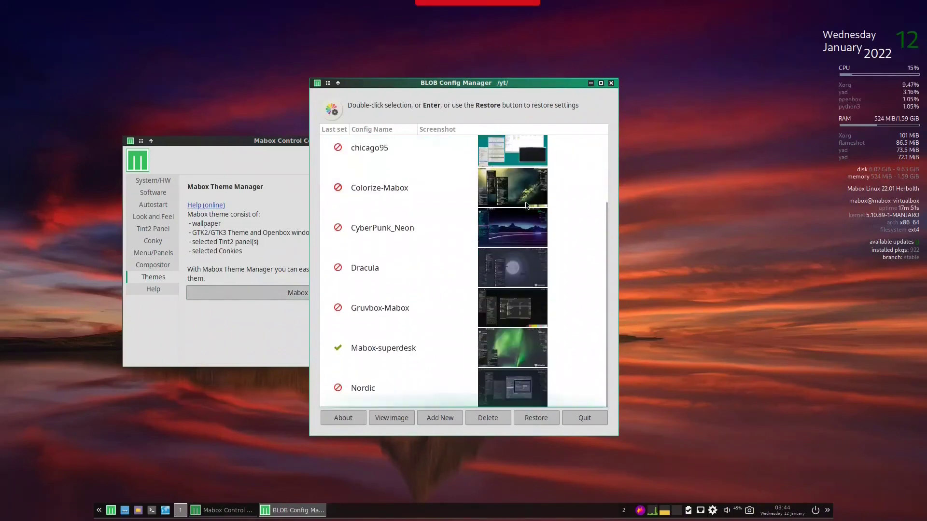
scroll(526, 205, up, 3)
scroll(526, 205, down, 3)
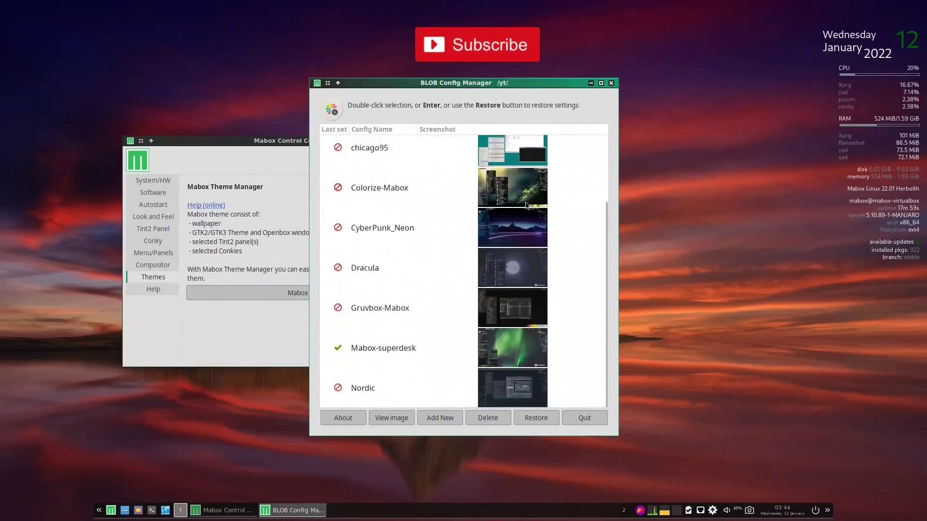
scroll(526, 206, up, 3)
scroll(404, 202, down, 3)
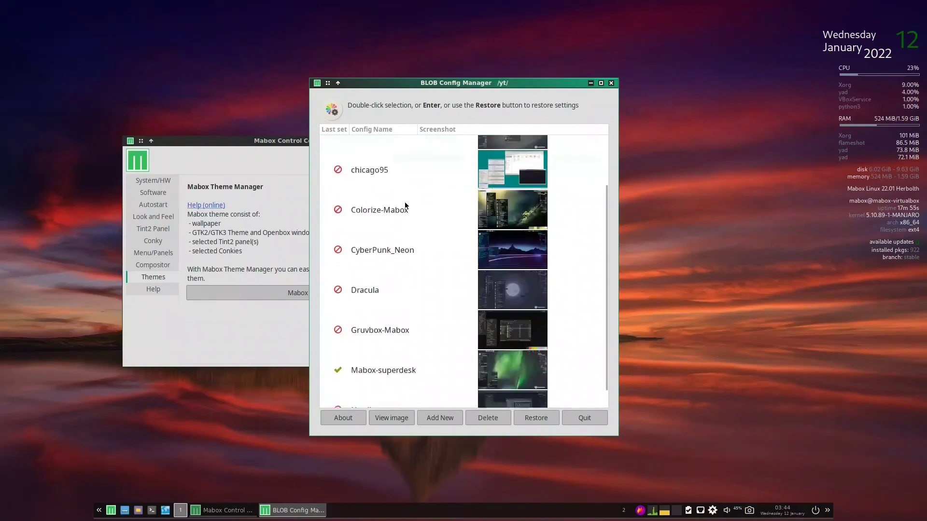
click(586, 418)
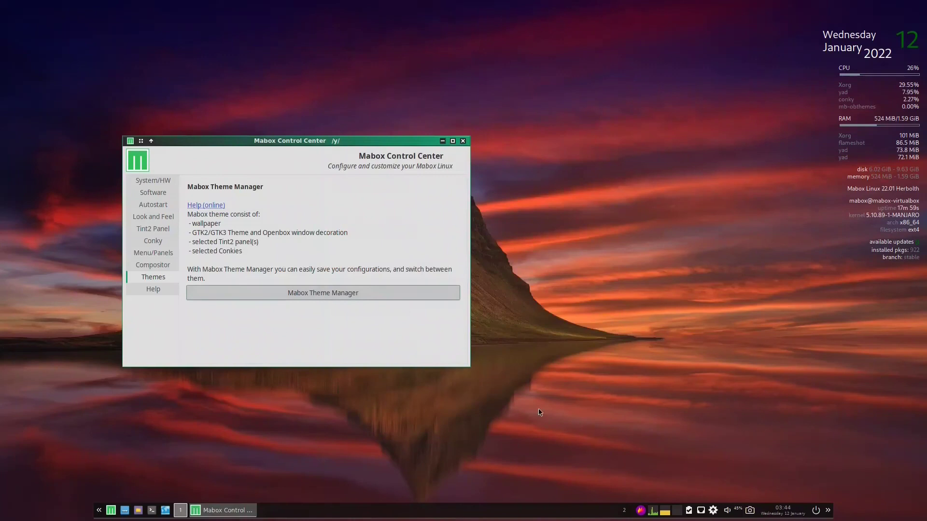
Close Mabox Control Center and open the Mabox system menu from the right of the taskbar
click(462, 141)
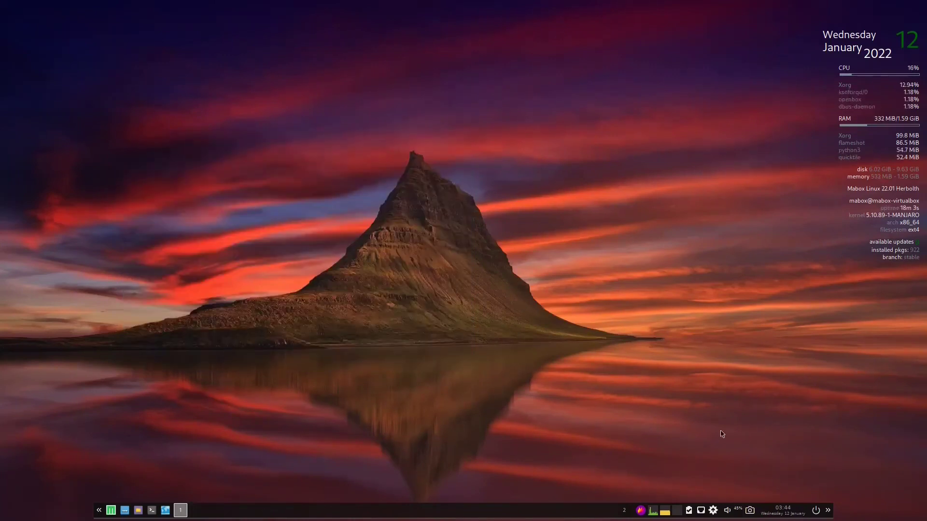
click(840, 94)
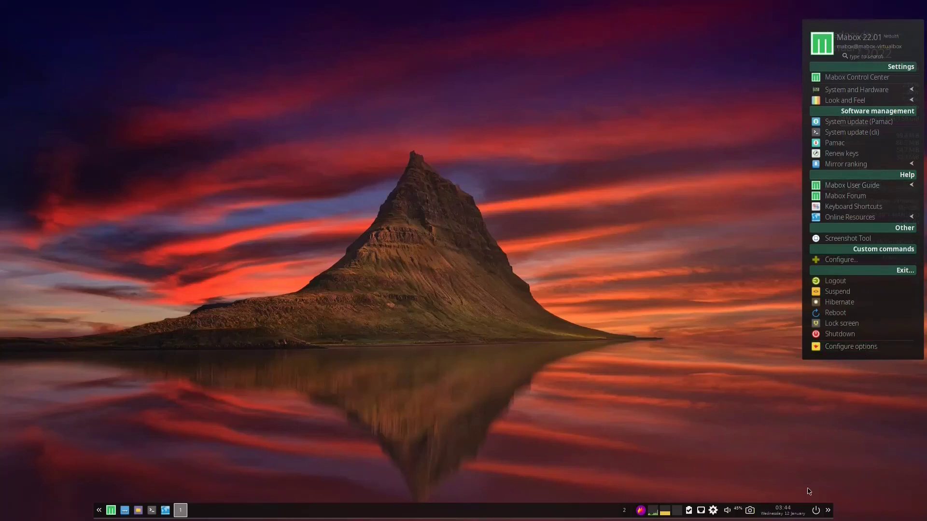
Close the Mabox system menu, then open and close the right side panel, leaving the stats widget visible
click(829, 471)
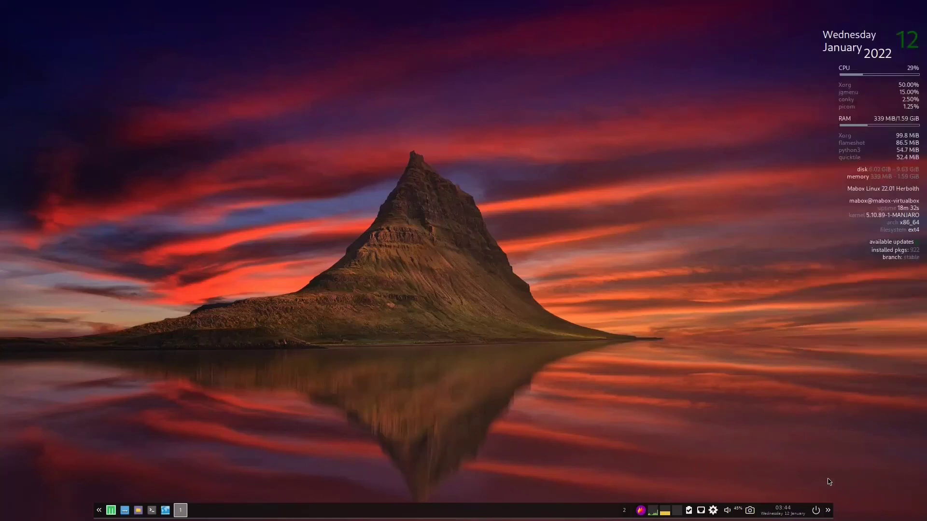
click(831, 517)
click(831, 517)
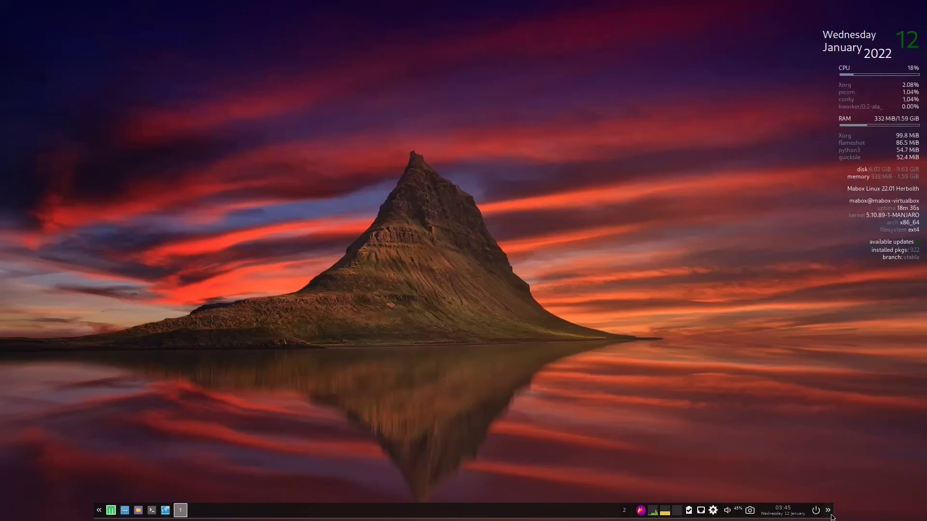